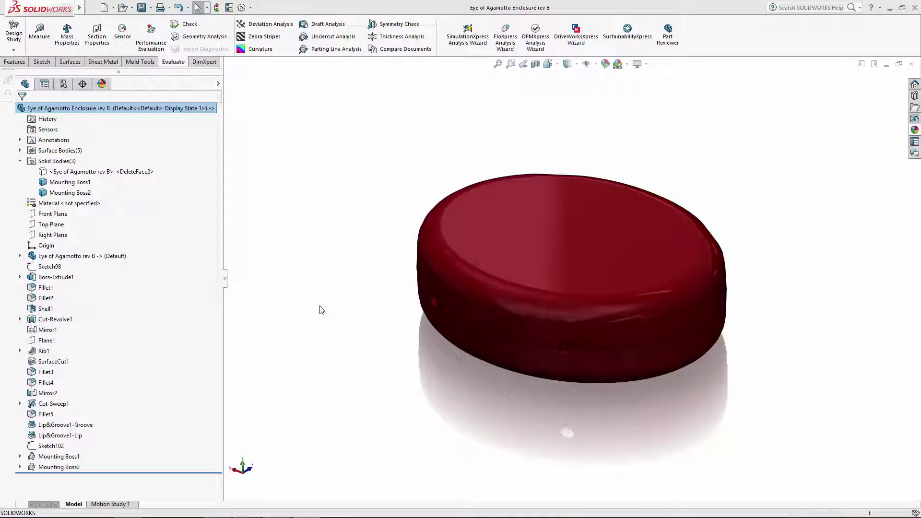
Hide the enclosure's top lid body to reveal the ribbed interior.
mouse_move(324, 329)
middle_mouse_down()
mouse_move(324, 60)
mouse_move(314, 340)
middle_mouse_up()
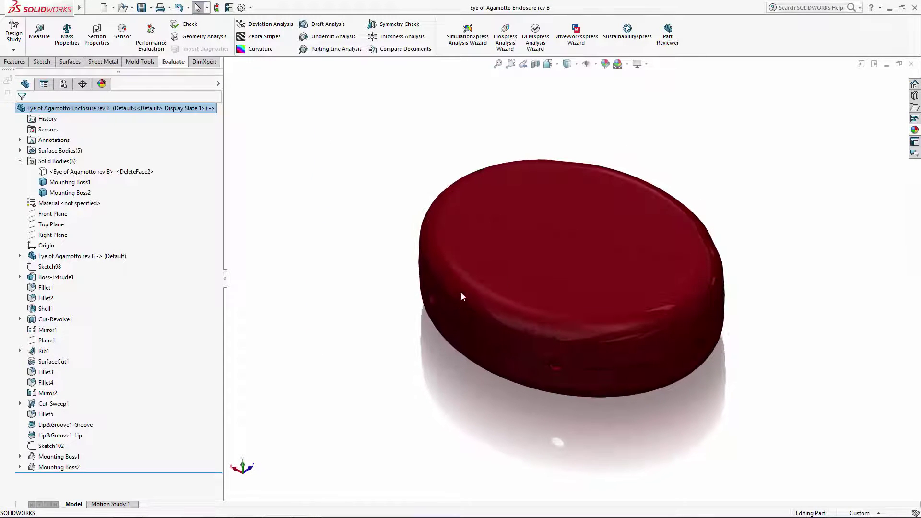
left_click(530, 251)
key("Tab")
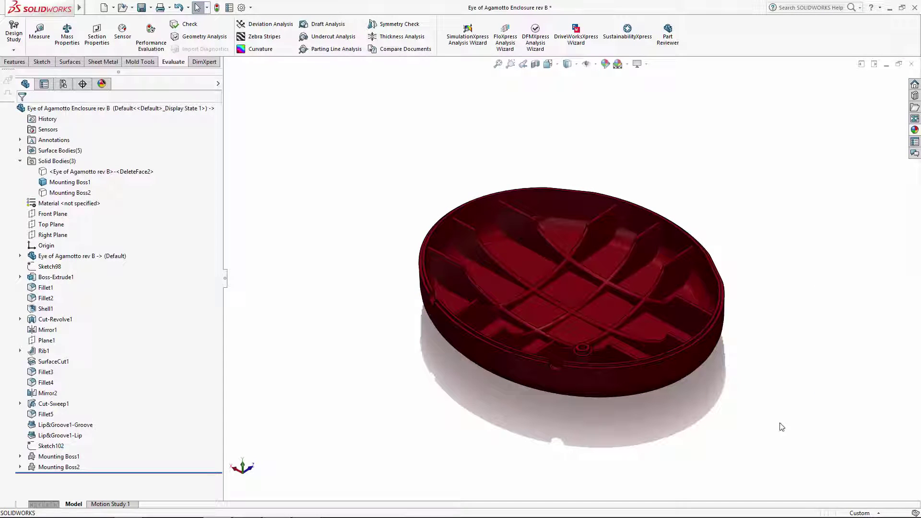
mouse_move(782, 424)
middle_mouse_down()
mouse_move(586, 349)
mouse_move(555, 436)
mouse_move(523, 366)
mouse_move(588, 461)
mouse_move(572, 411)
mouse_move(570, 441)
middle_mouse_up()
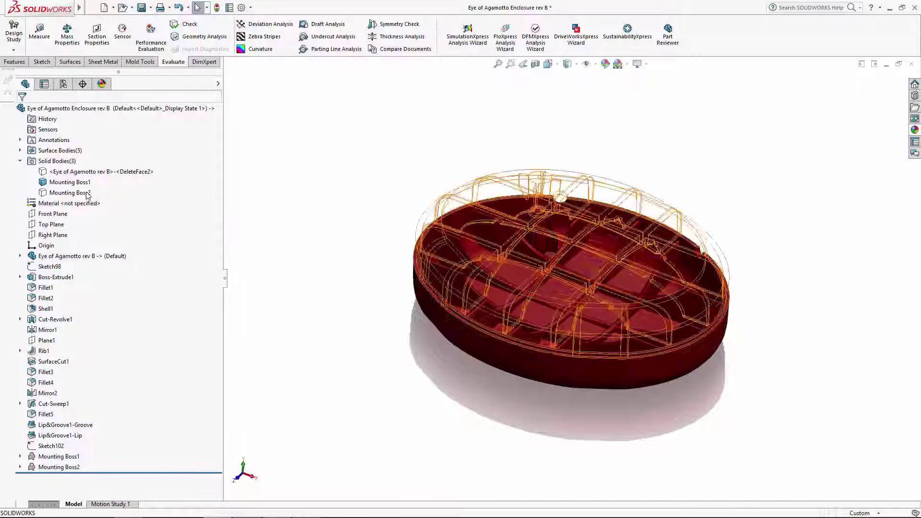
Select the Mounting Boss1 body and turn the view to the half's inside.
left_click(70, 191)
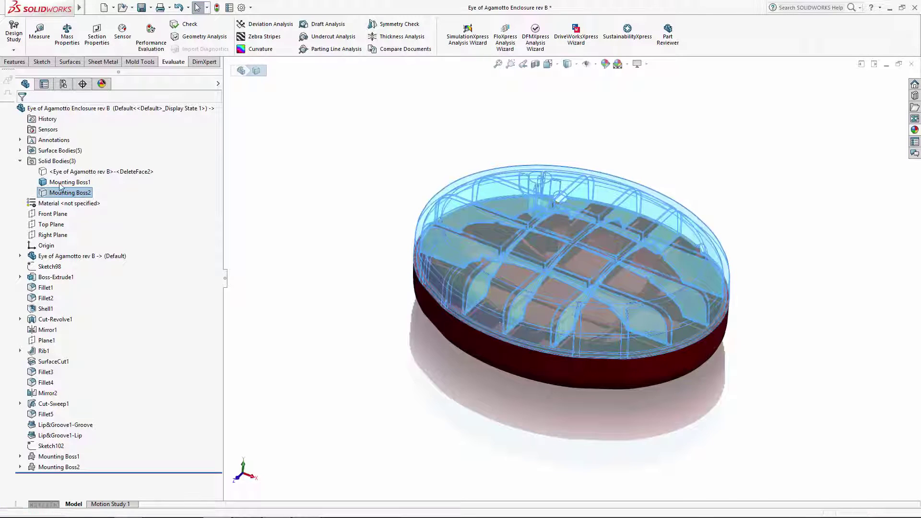
left_click(79, 171)
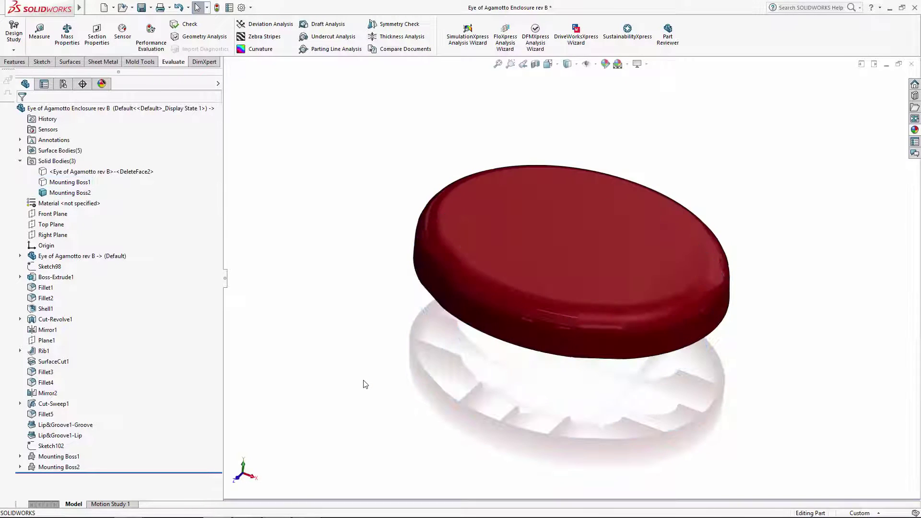
middle_click_drag(432, 370, 315, 249)
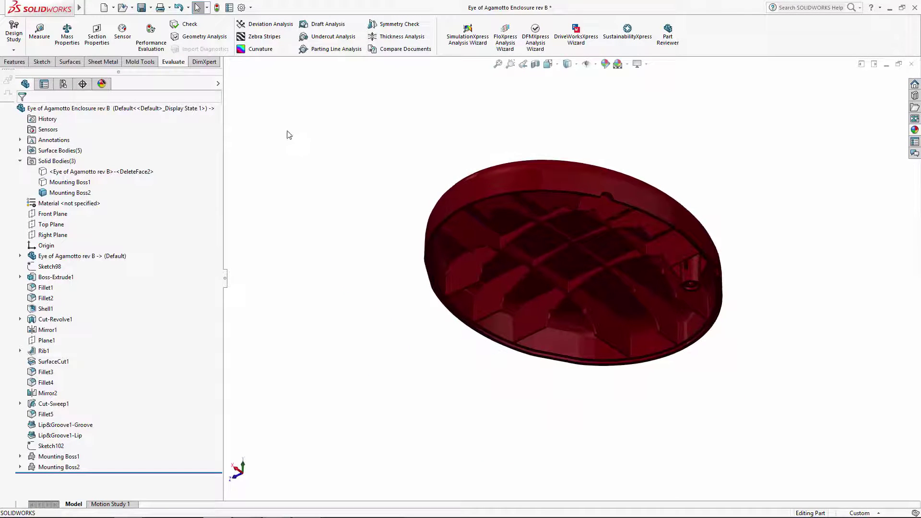
Create Plane2 at zero offset on the enclosure's inner wall face.
left_click(16, 60)
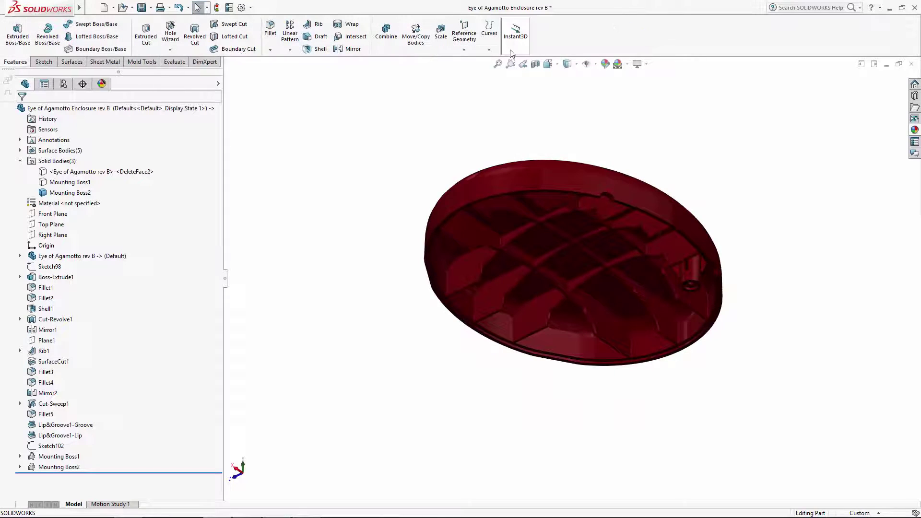
left_click(464, 40)
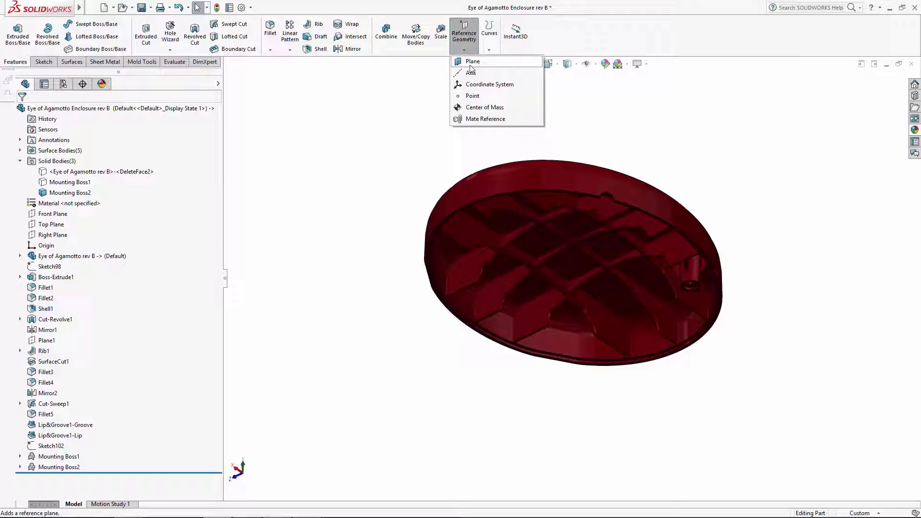
left_click(472, 62)
scroll(529, 374, "down", 6)
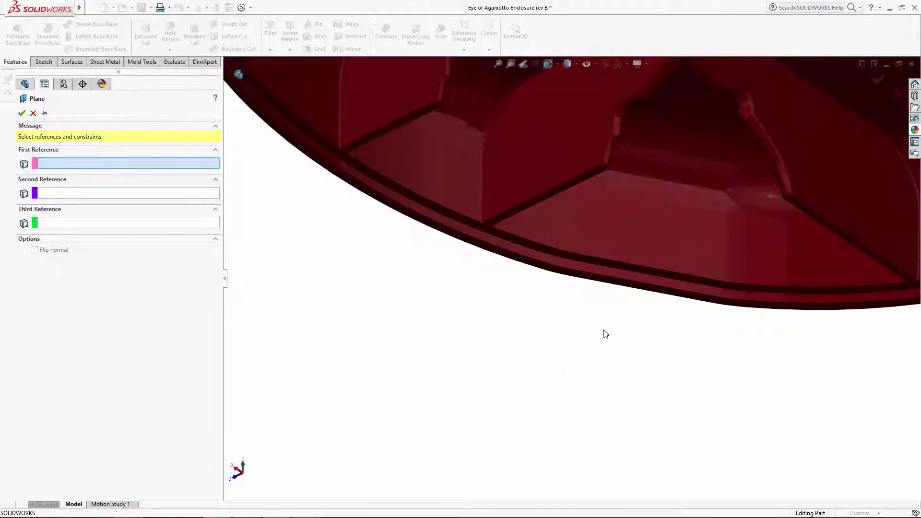
left_click(642, 260)
type("0.100in")
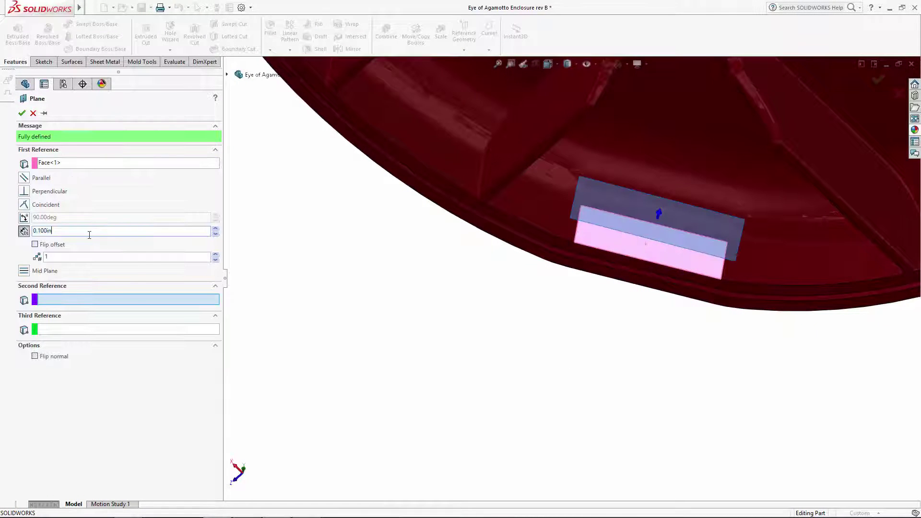
key("Return")
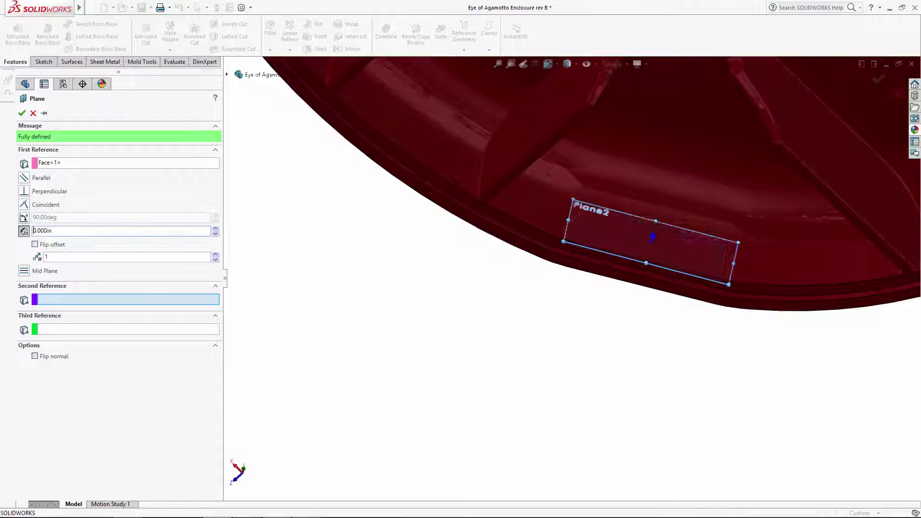
key("Return")
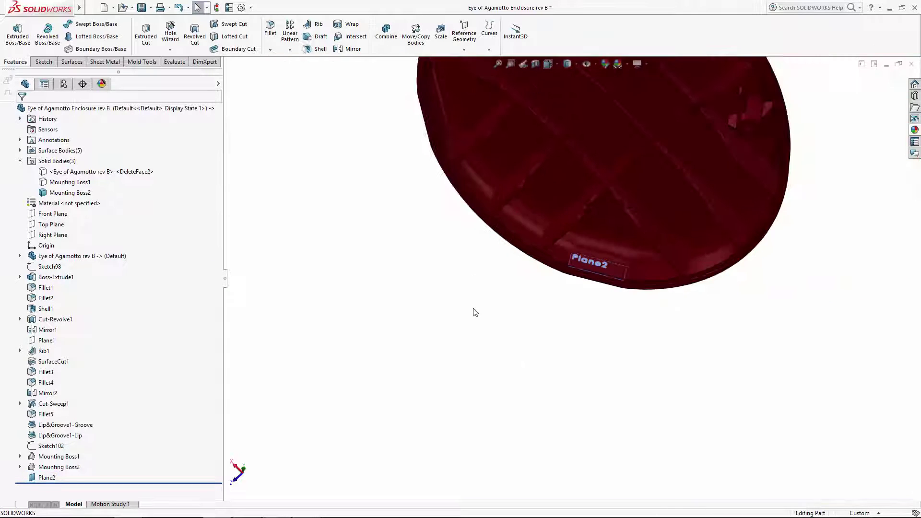
key("f")
Show the Mounting Boss1 body again.
left_click(663, 177)
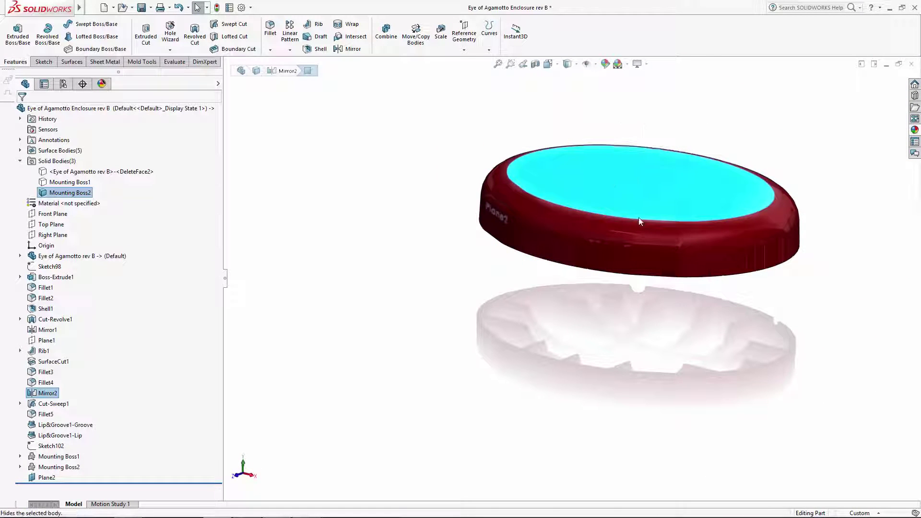
scroll(522, 224, "down", 5)
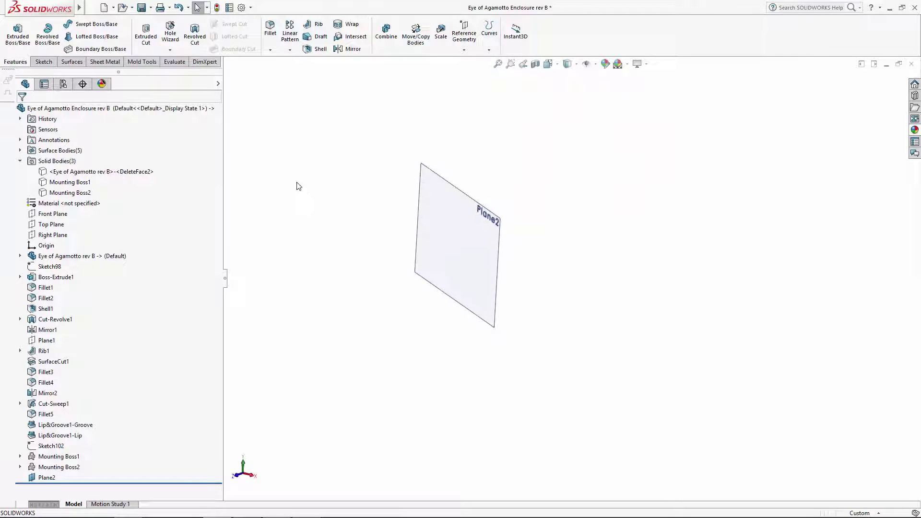
left_click(69, 182)
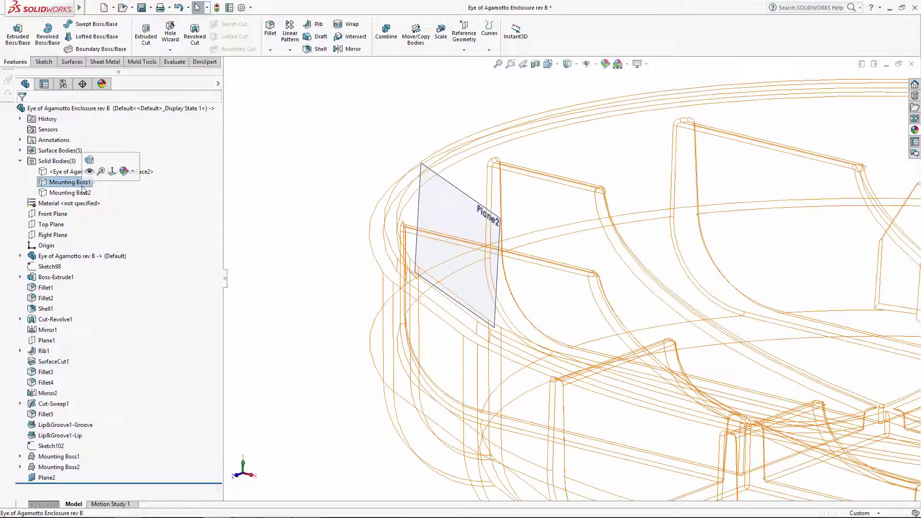
left_click(90, 160)
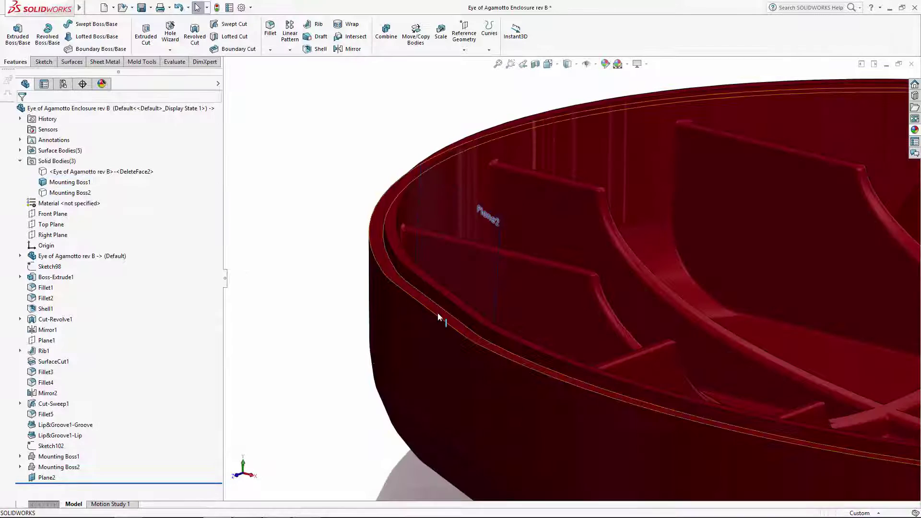
Sketch a single point on the inner rim edge as Sketch103, viewed normal to the face.
left_click(439, 312)
left_click(476, 271)
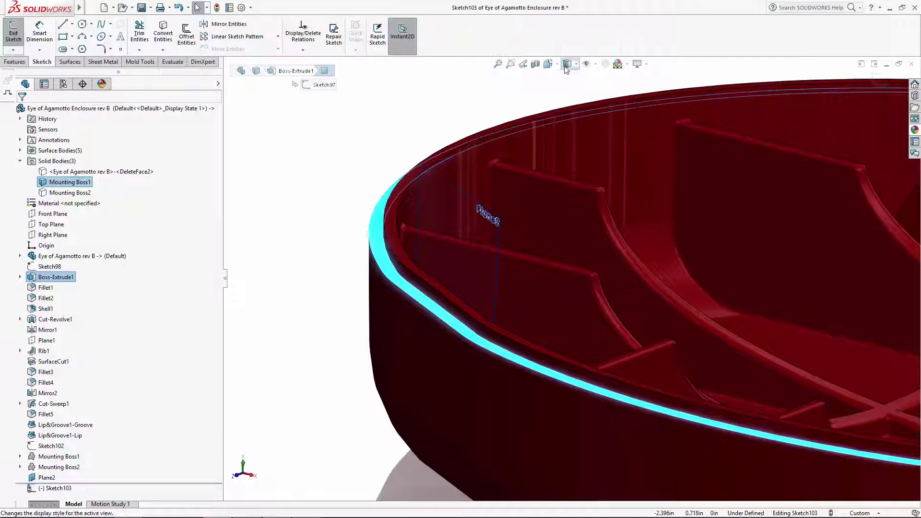
left_click(548, 64)
left_click(603, 117)
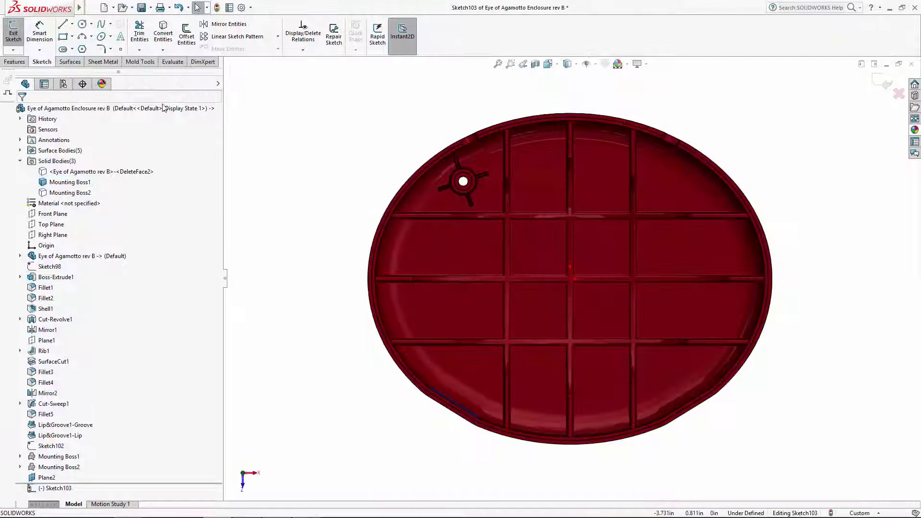
scroll(489, 411, "down", 4)
scroll(518, 360, "down", 4)
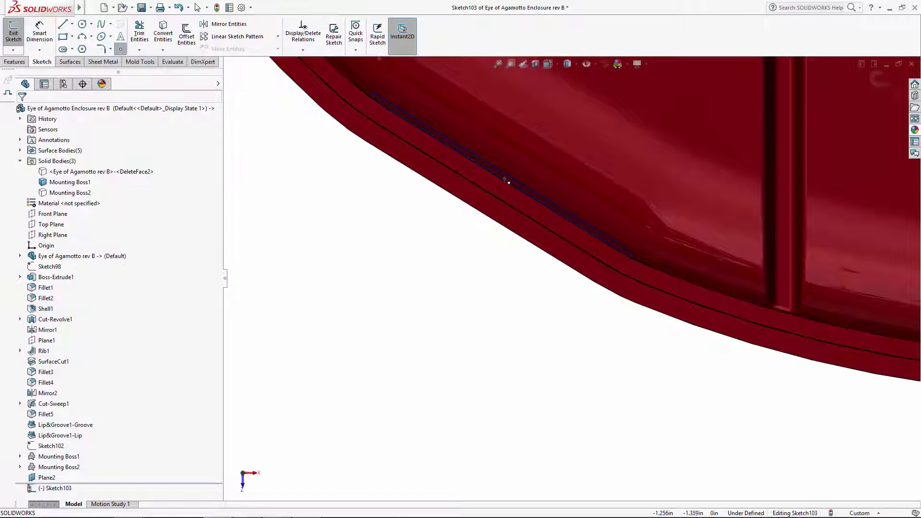
scroll(510, 178, "down", 5)
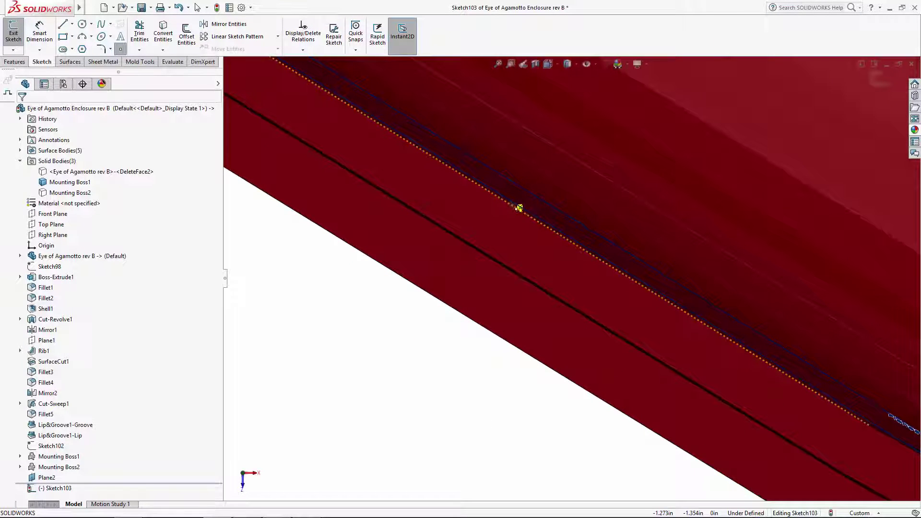
left_click(529, 214)
key("Escape")
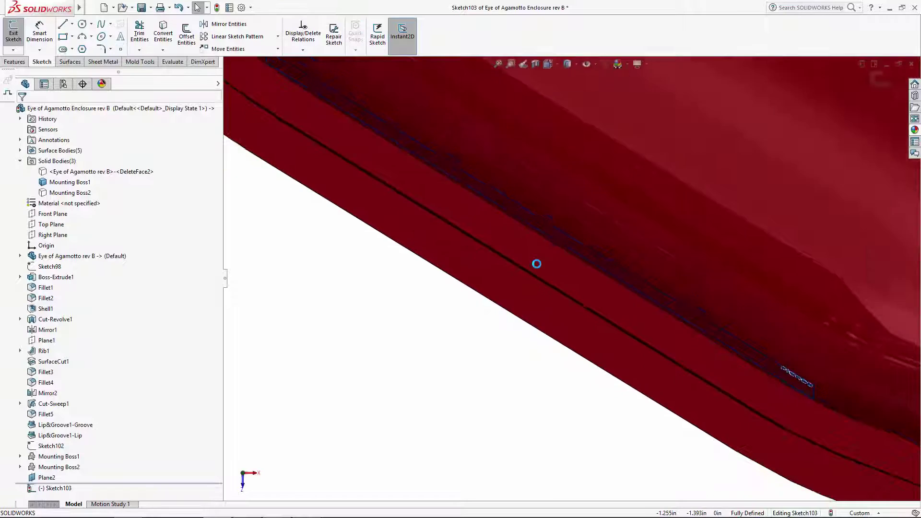
scroll(532, 274, "up", 8)
middle_click_drag(535, 293, 557, 209)
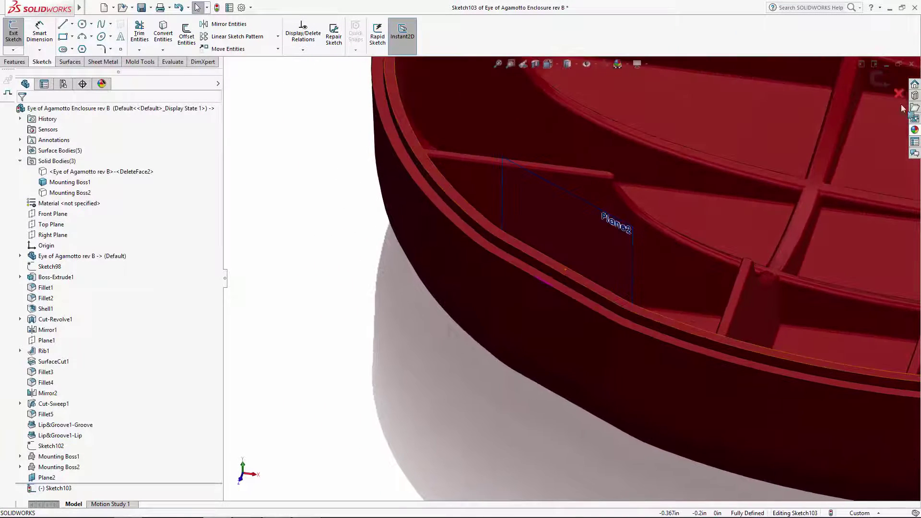
key("Escape")
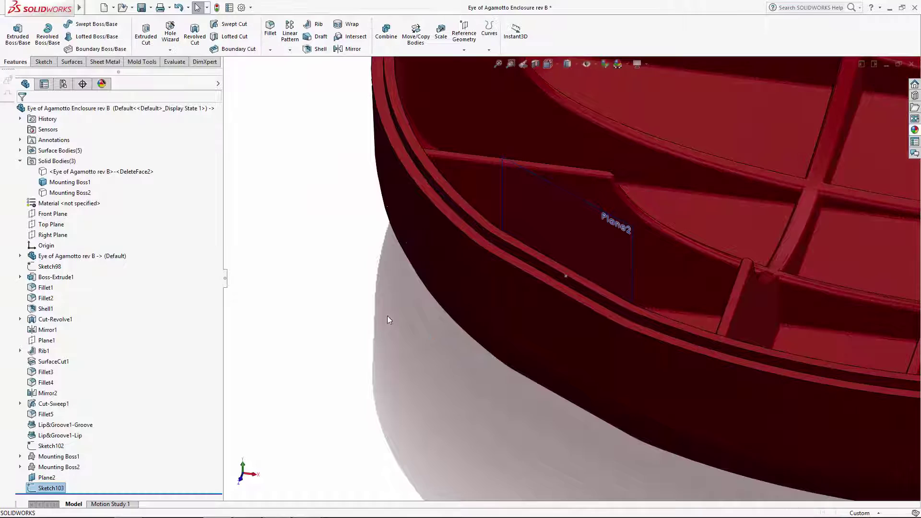
Start a Snap Hook positioned at Sketch103's rim point.
left_click(257, 150)
mouse_move(79, 8)
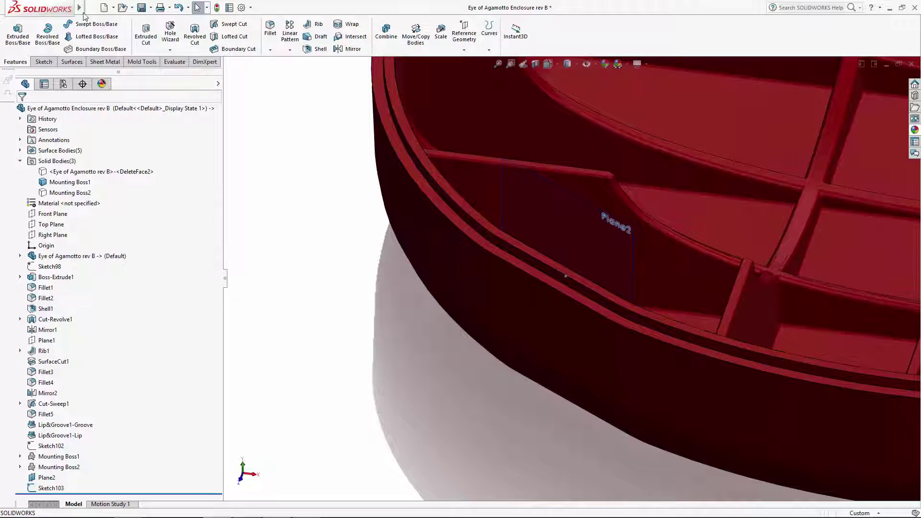
left_click(148, 8)
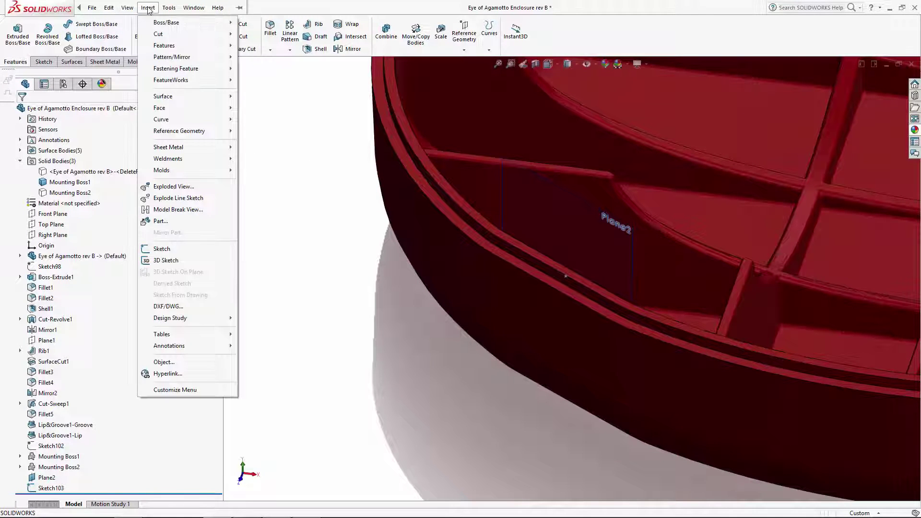
mouse_move(176, 69)
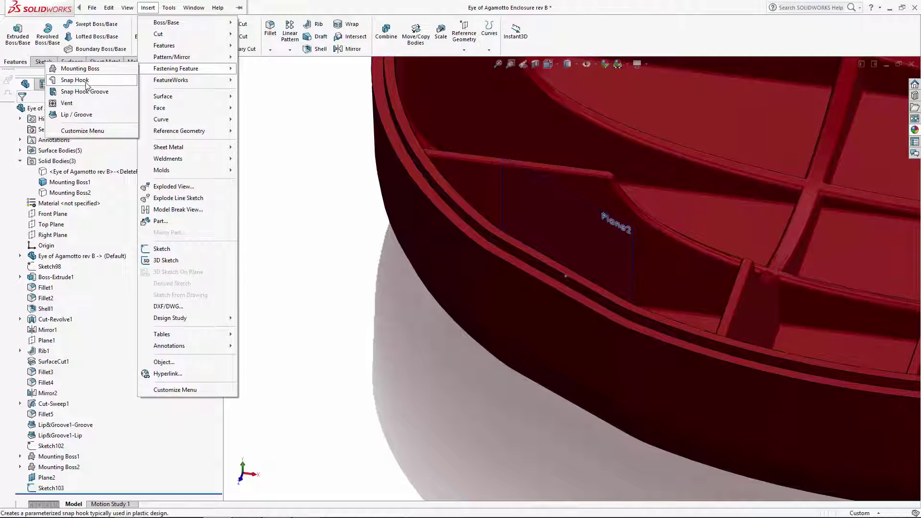
left_click(75, 79)
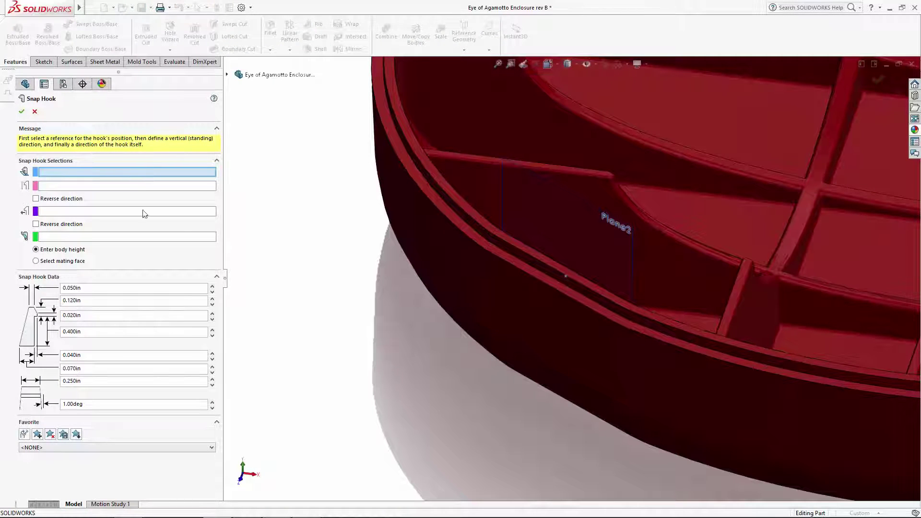
left_click(566, 280)
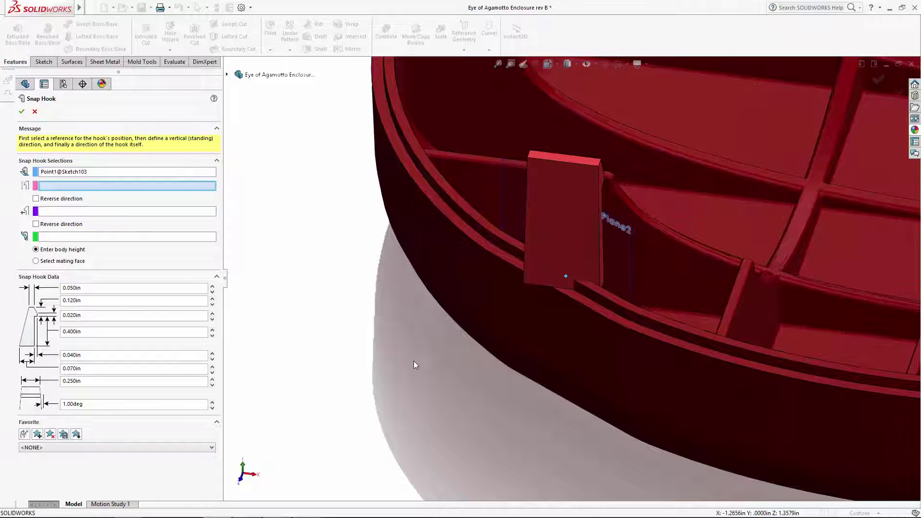
Set the hook's direction from the wall face and Plane2, then reverse it.
middle_click_drag(413, 365, 503, 309)
left_click(642, 287)
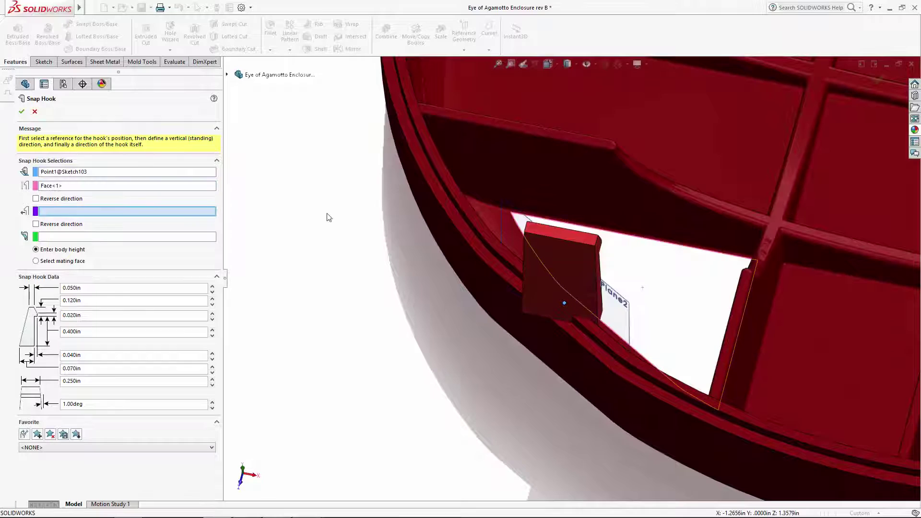
left_click(628, 330)
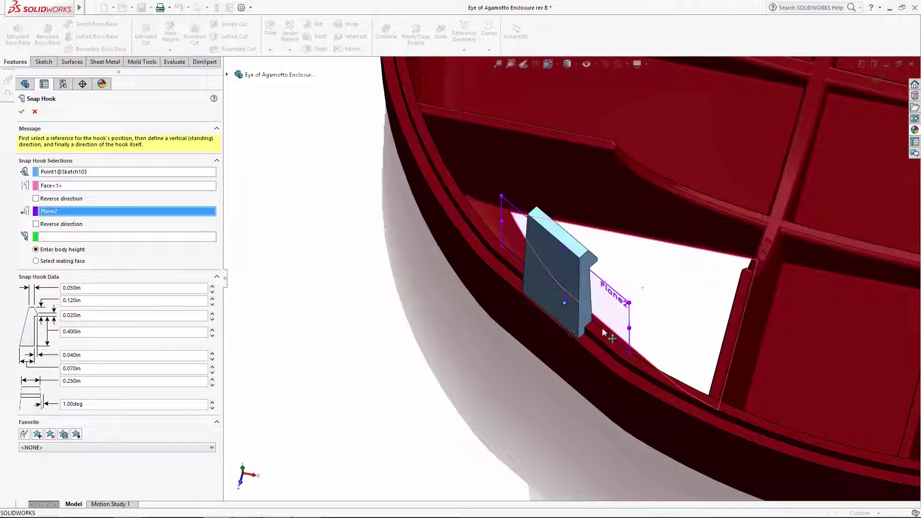
left_click(35, 225)
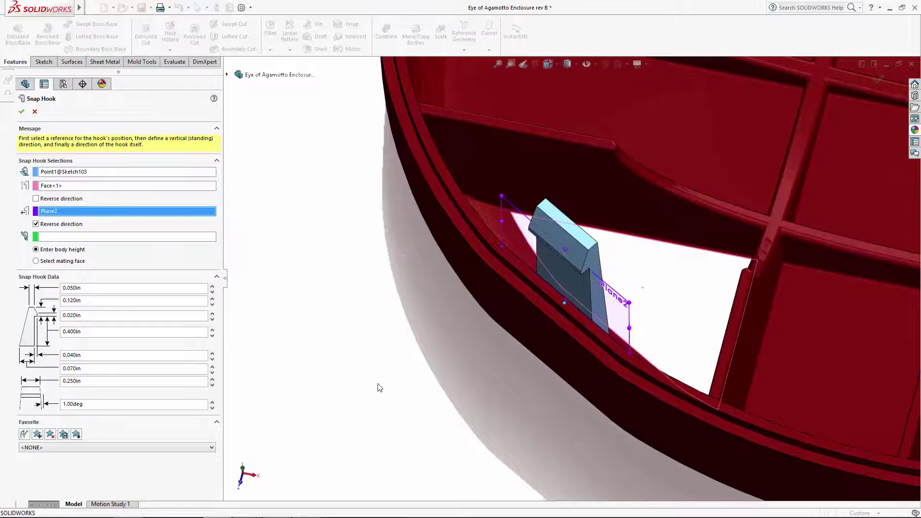
mouse_move(379, 387)
middle_mouse_down()
mouse_move(473, 338)
mouse_move(504, 366)
middle_mouse_up()
scroll(532, 216, "down", 3)
scroll(533, 216, "down", 5)
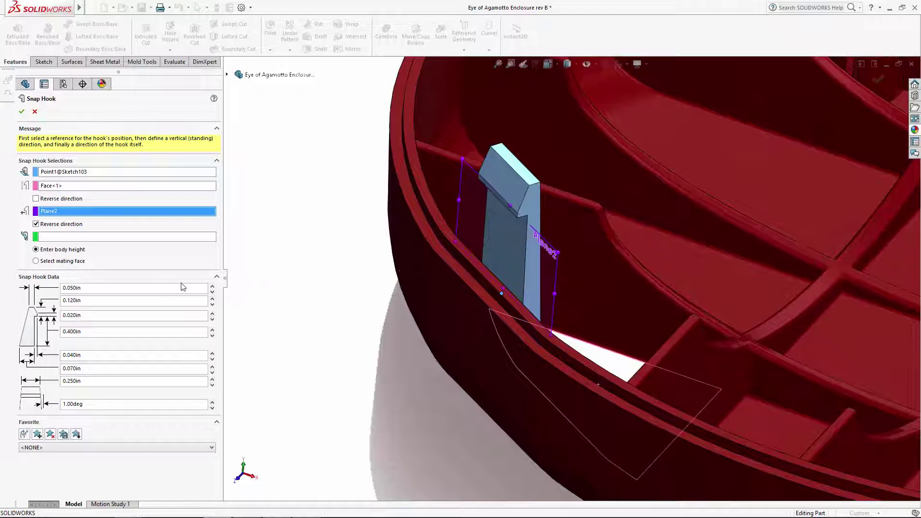
Check Fig. 9.17, the snap-fit cantilevered lug, in Adobe Reader, then return to SOLIDWORKS.
key("alt+Tab")
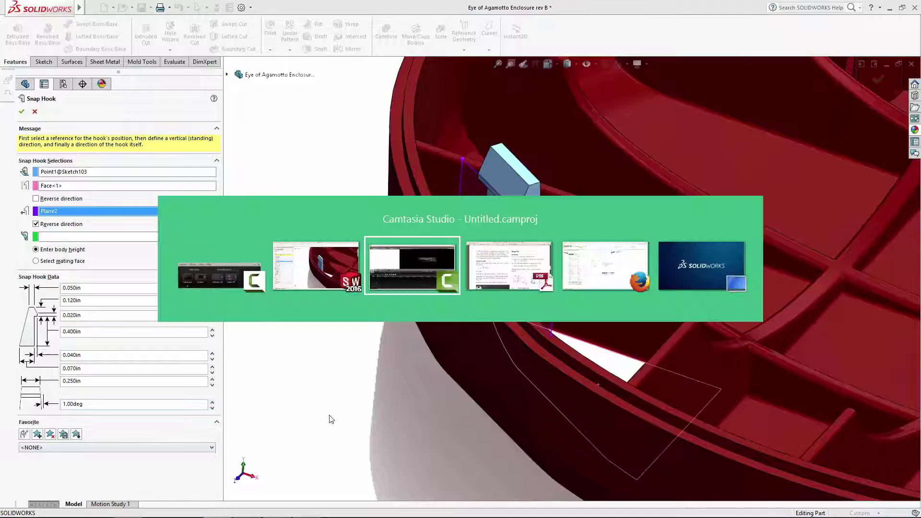
key("alt+Tab")
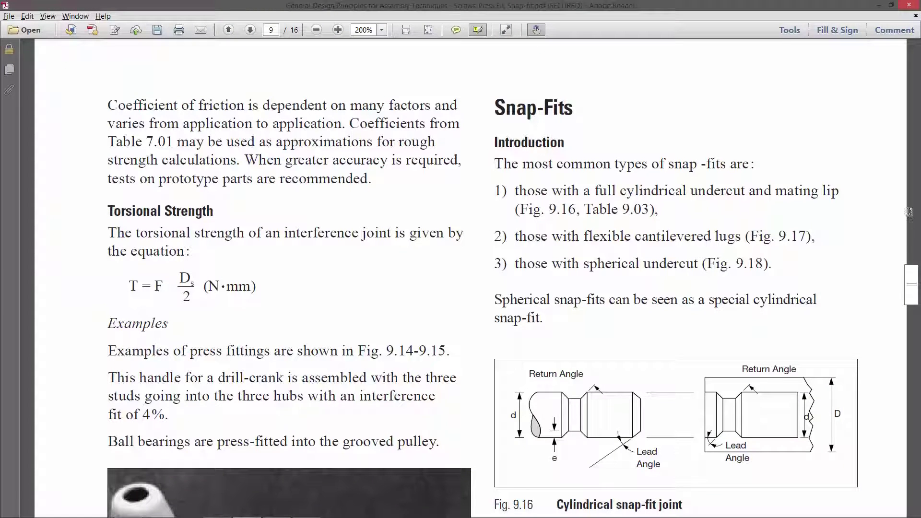
scroll(461, 288, "down", 3)
scroll(460, 288, "down", 3)
scroll(461, 288, "down", 3)
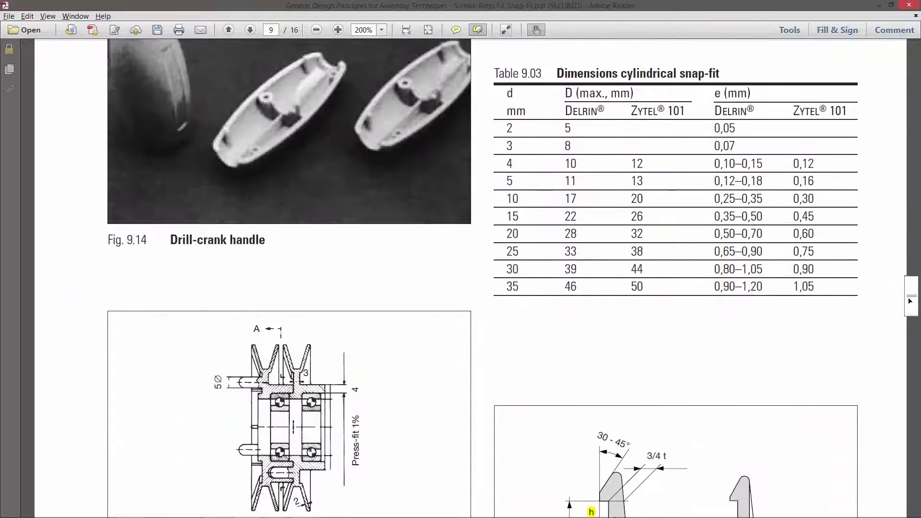
scroll(460, 287, "down", 3)
scroll(909, 307, "down", 3)
scroll(791, 310, "up", 1)
scroll(744, 313, "up", 1)
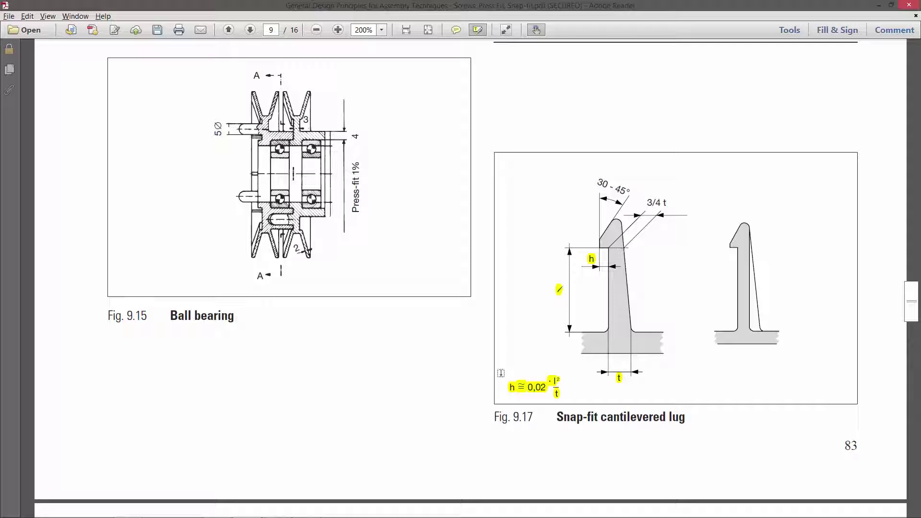
key("alt+Tab")
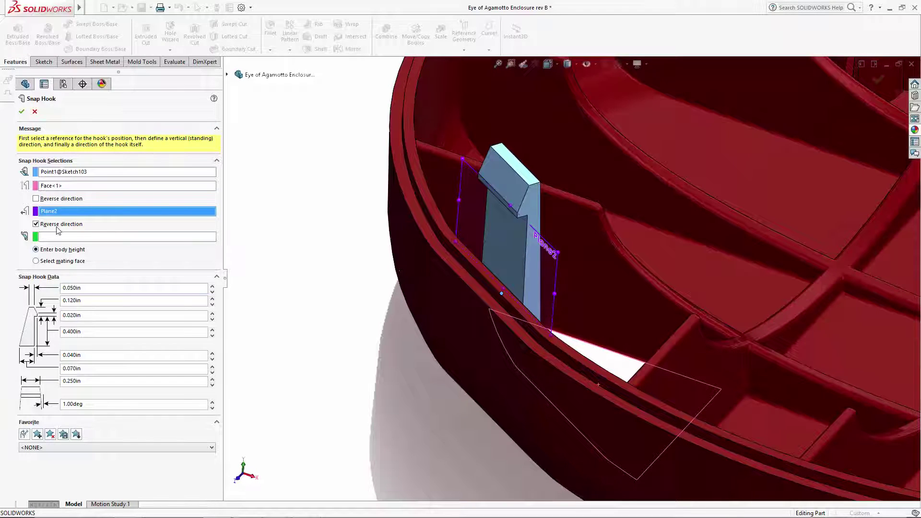
Set the hook overhang to 0.045in and the base depth to 0.075in.
left_click(104, 289)
double_click(85, 301)
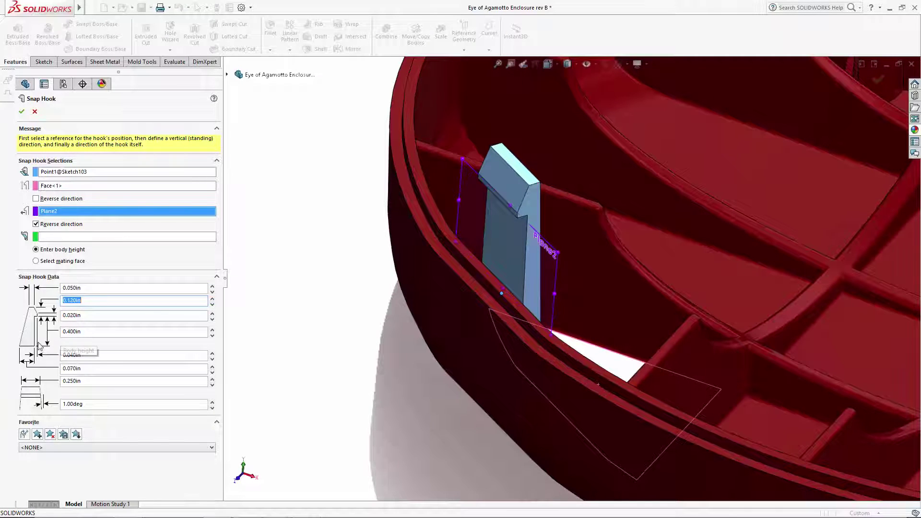
double_click(92, 356)
type("0")
key("Return")
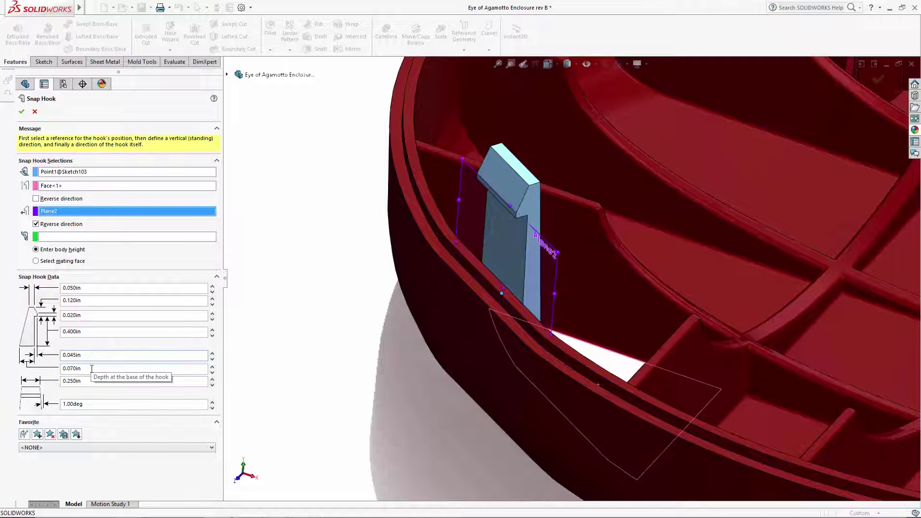
double_click(91, 368)
type("0.075")
key("Return")
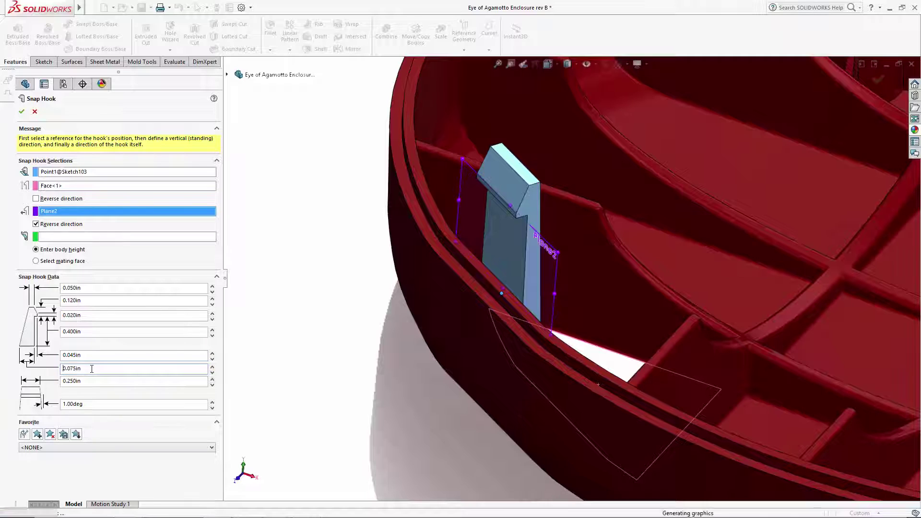
Leave the 0.250in width and 1.00deg angle unchanged and confirm Snap Hook1.
double_click(92, 379)
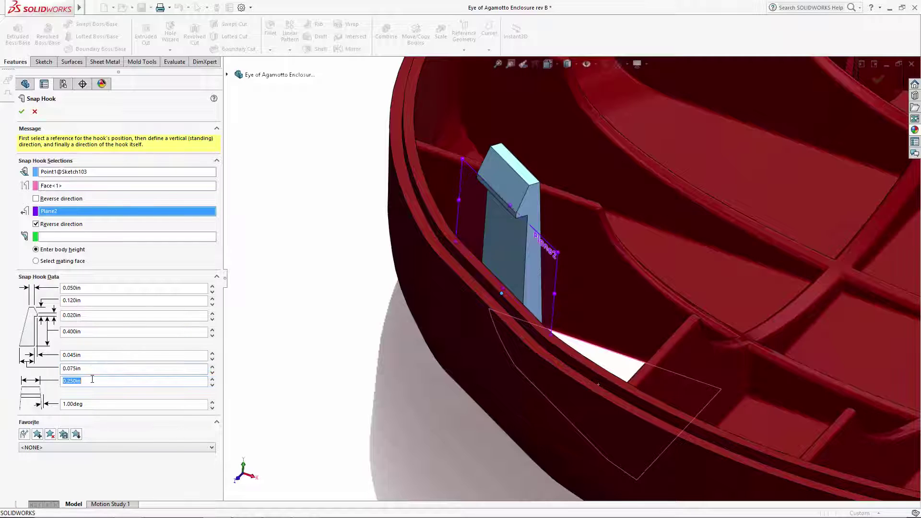
double_click(100, 404)
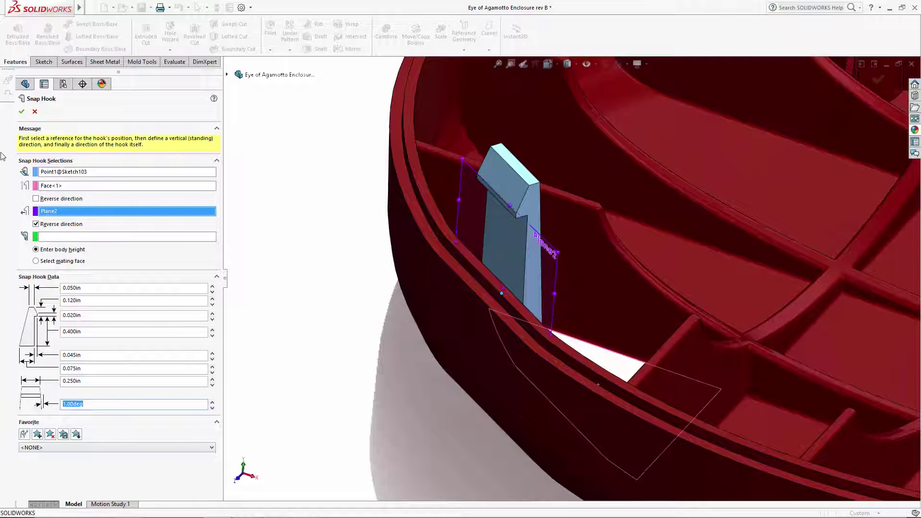
left_click(22, 114)
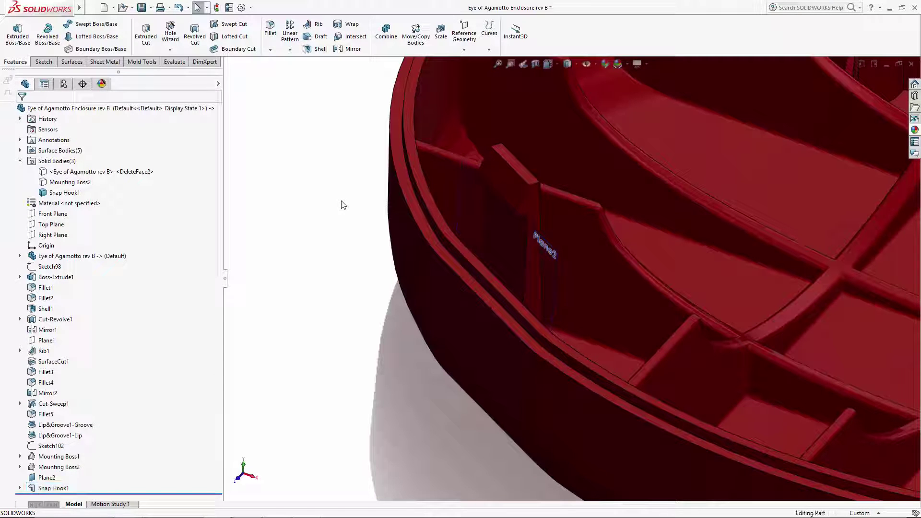
left_click(555, 299)
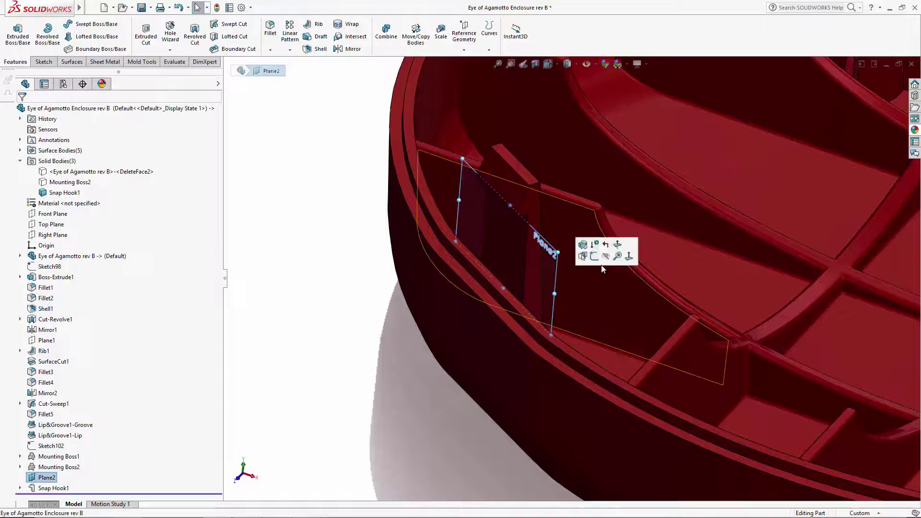
Orbit to the enclosure's outer side and open the Insert menu's fastening features.
left_click(328, 281)
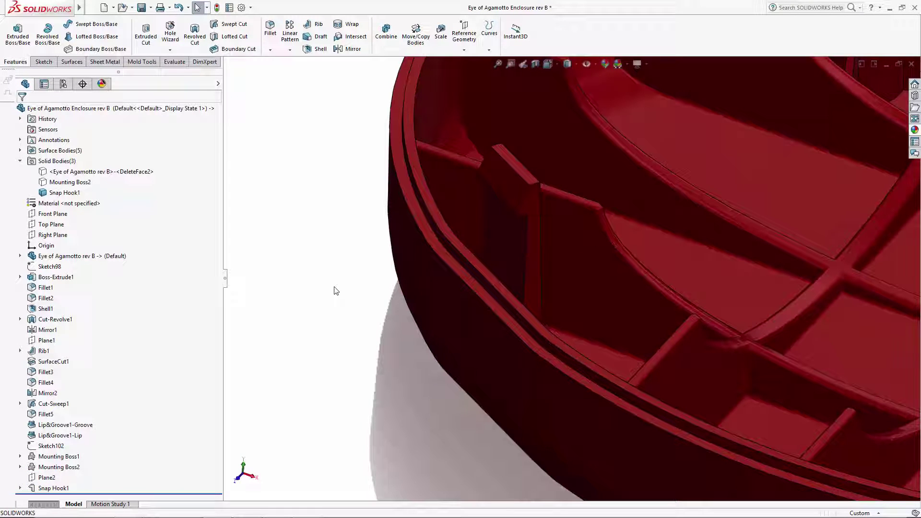
left_click(70, 182)
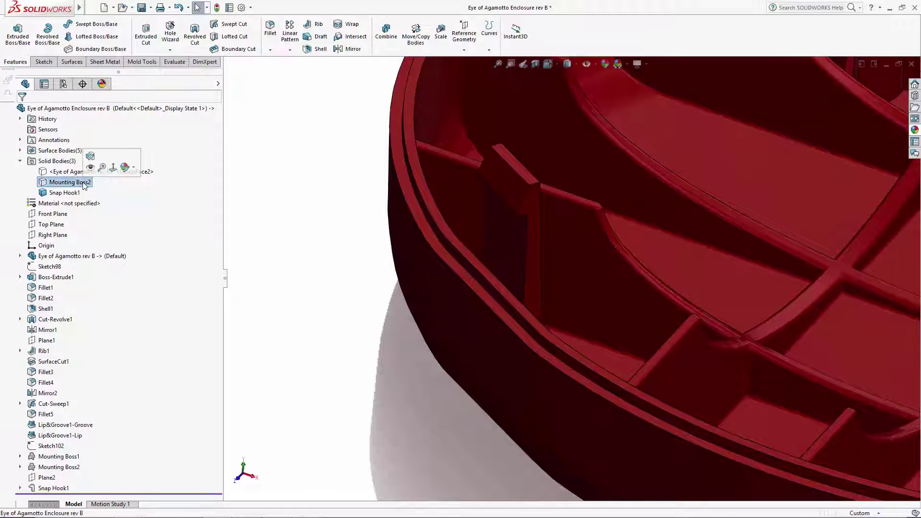
left_click(327, 293)
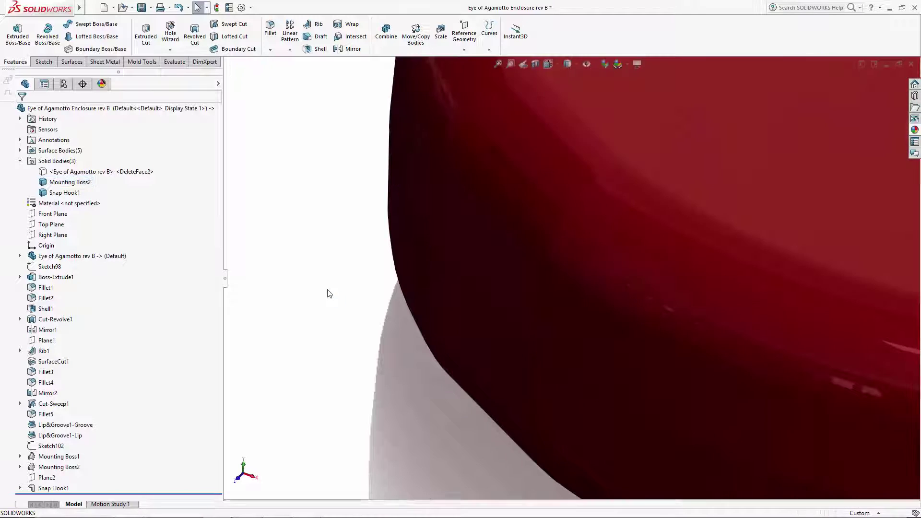
middle_click_drag(327, 293, 309, 177)
left_click(147, 8)
mouse_move(176, 68)
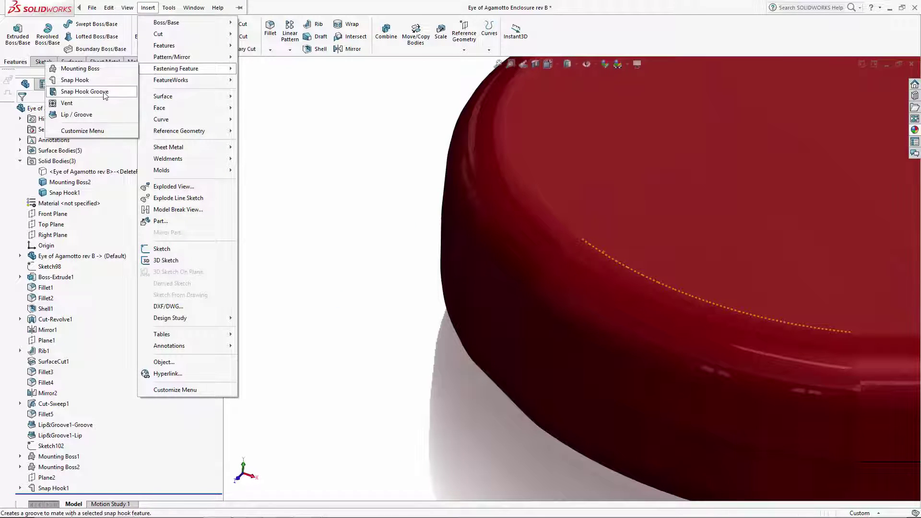
Start a Snap Hook Groove using Snap Hook1 and the Mounting Boss2 body.
left_click(85, 92)
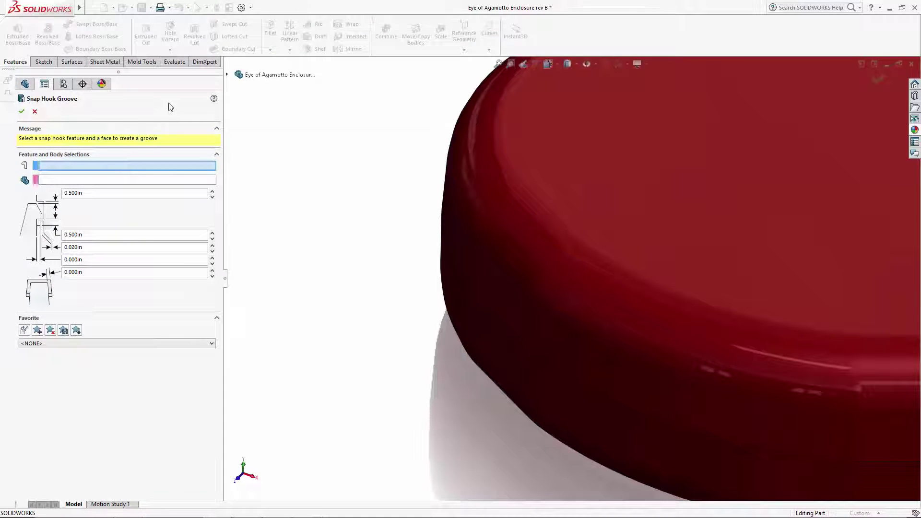
left_click(227, 74)
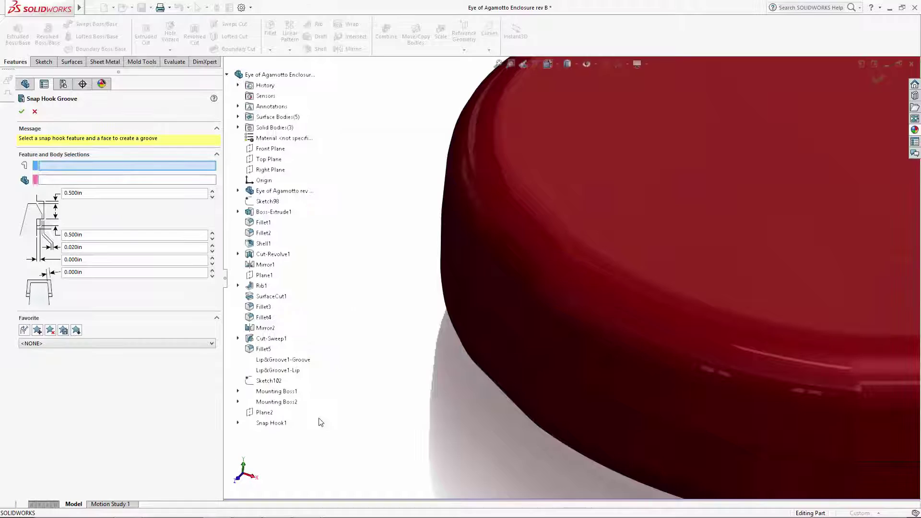
left_click(271, 422)
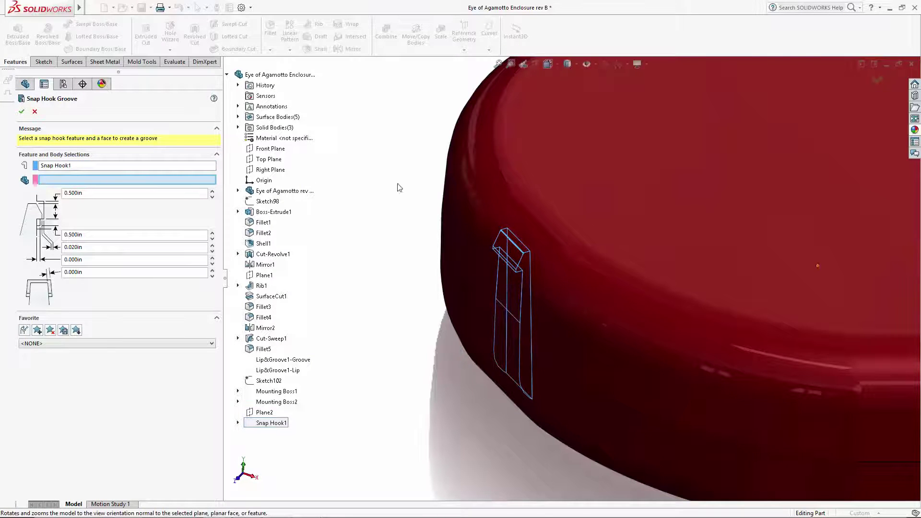
key("ctrl+shift+h")
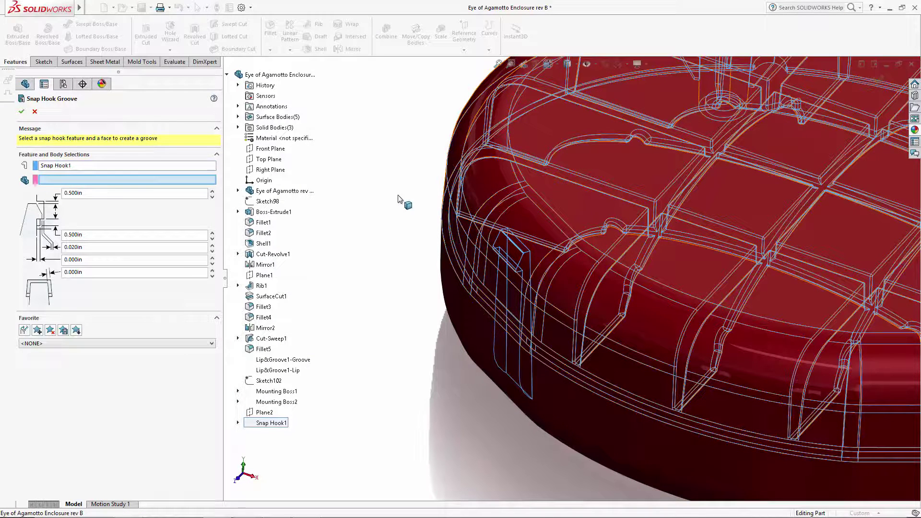
left_click(399, 200)
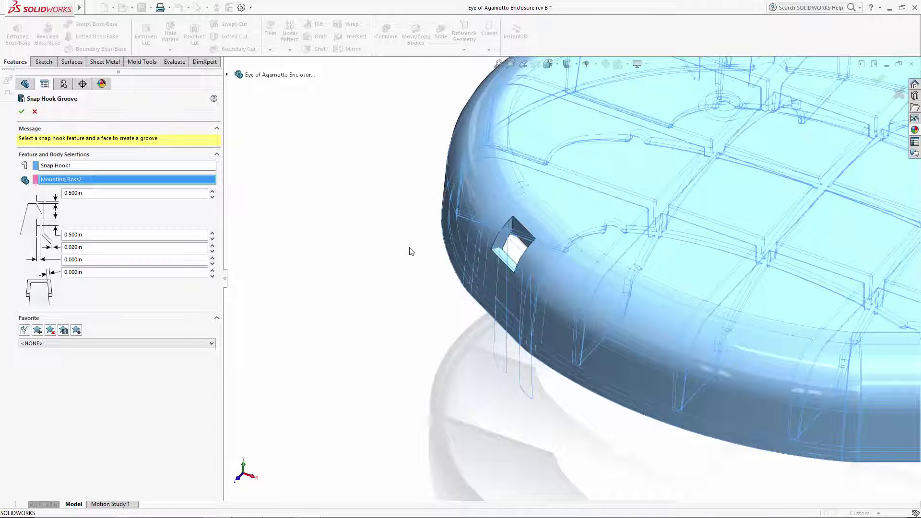
scroll(524, 250, "down", 3)
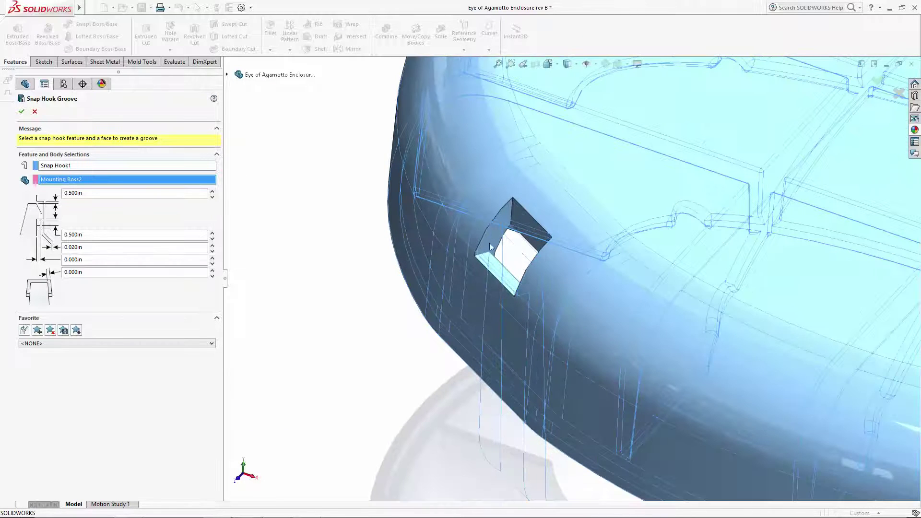
Set the groove dimension to 0.500in.
left_click(130, 193)
left_click(112, 237)
double_click(112, 236)
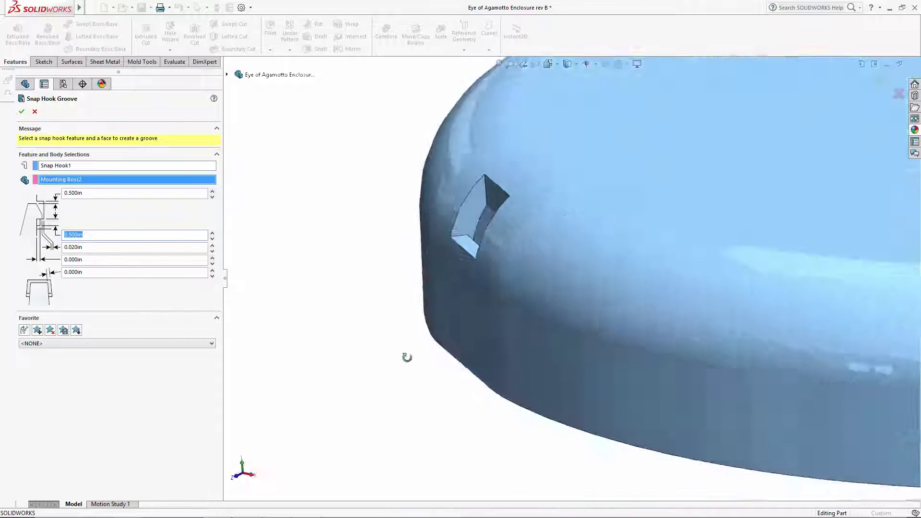
mouse_move(407, 353)
middle_mouse_down()
mouse_move(350, 271)
mouse_move(645, 449)
middle_mouse_up()
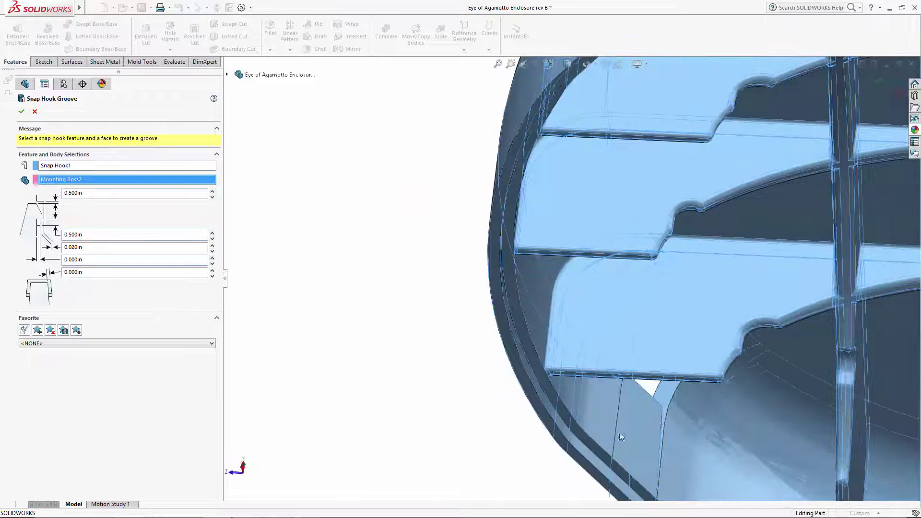
double_click(94, 236)
type("0.1")
key("Return")
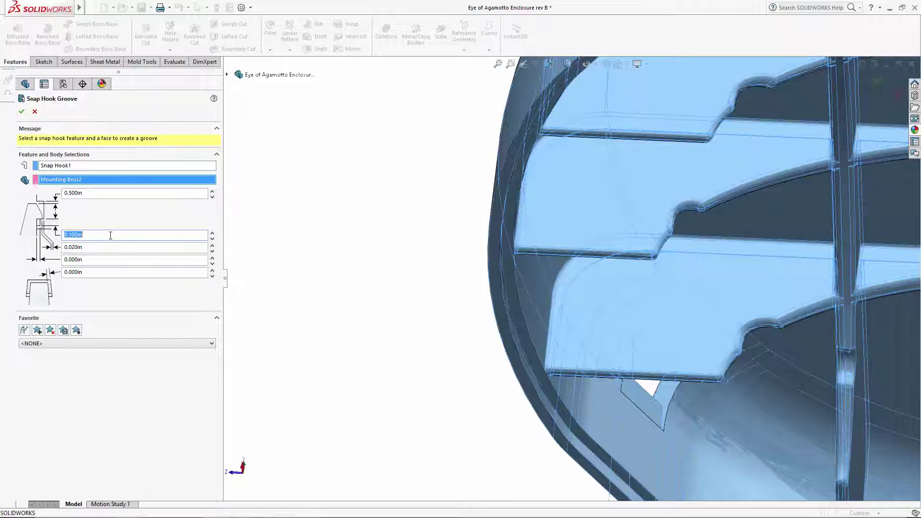
type(".5")
key("Return")
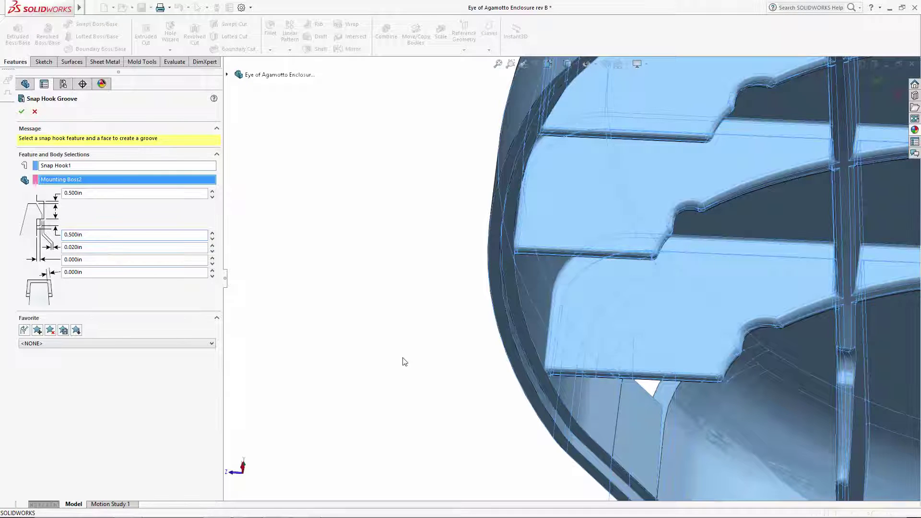
Set both groove clearances to 0.002in and confirm Snap Groove1.
middle_click_drag(403, 361, 566, 323)
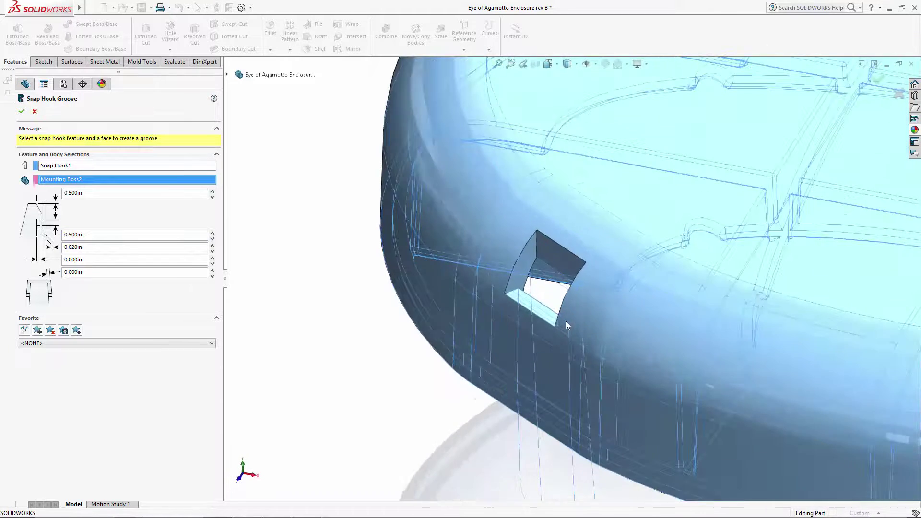
scroll(566, 321, "down", 1)
double_click(89, 260)
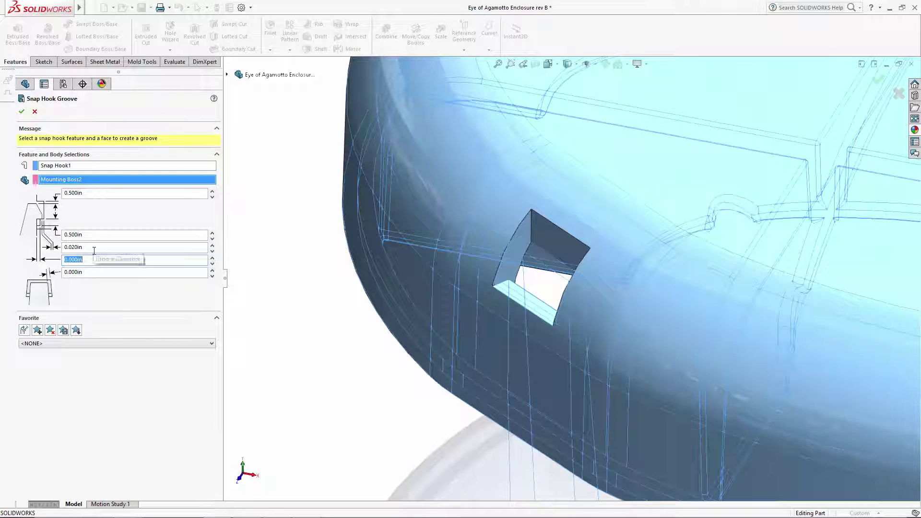
type("0.")
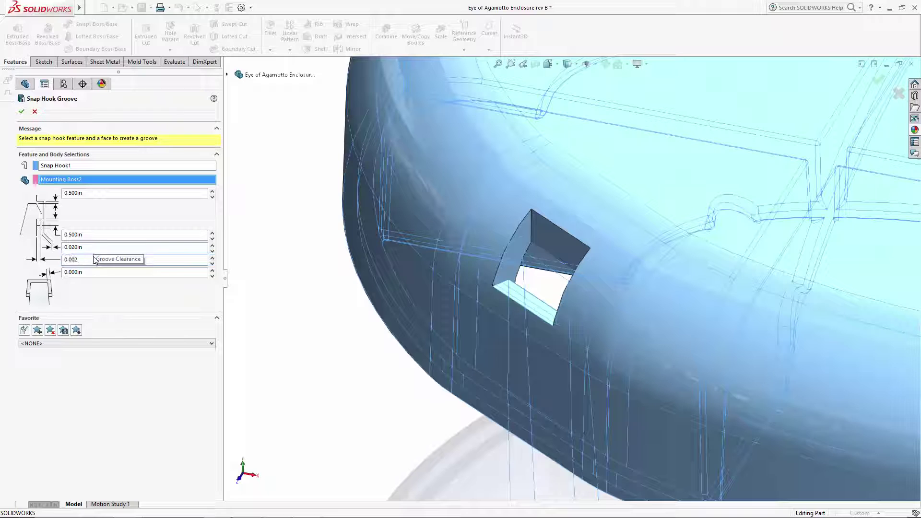
type("002")
left_click(102, 273)
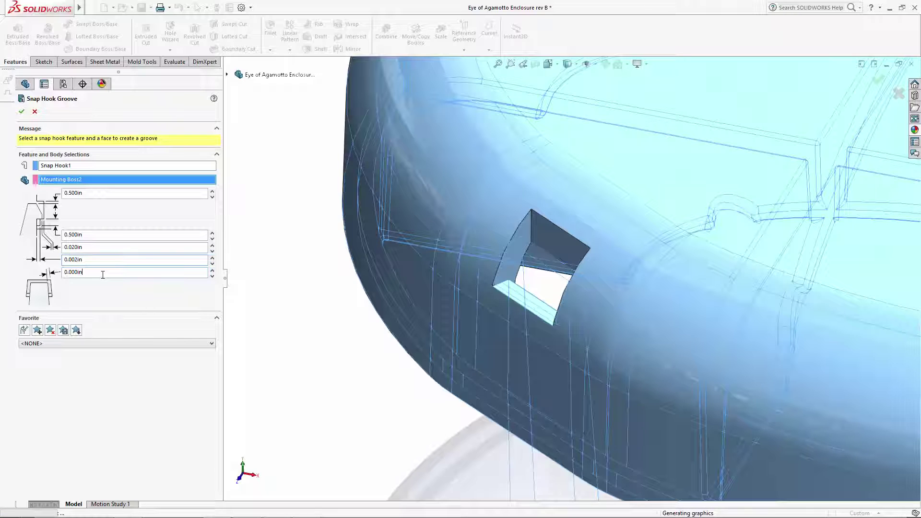
type("0.002")
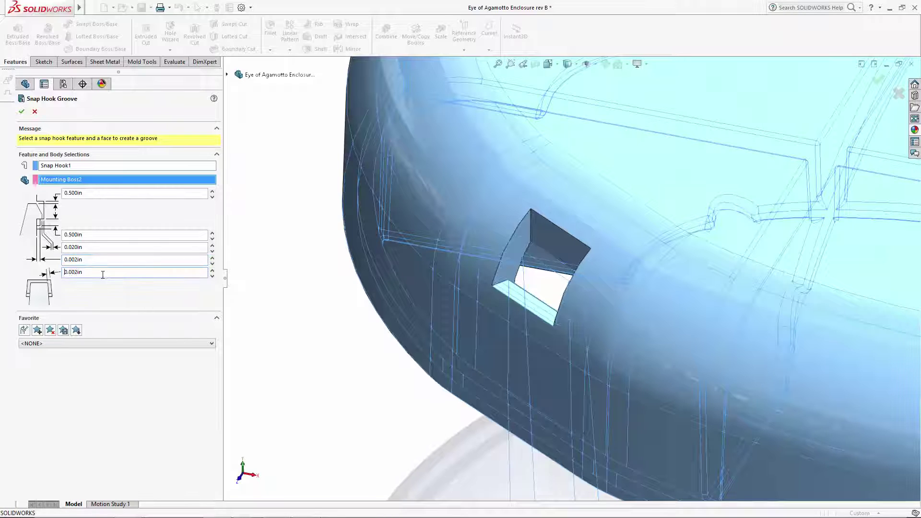
left_click(21, 112)
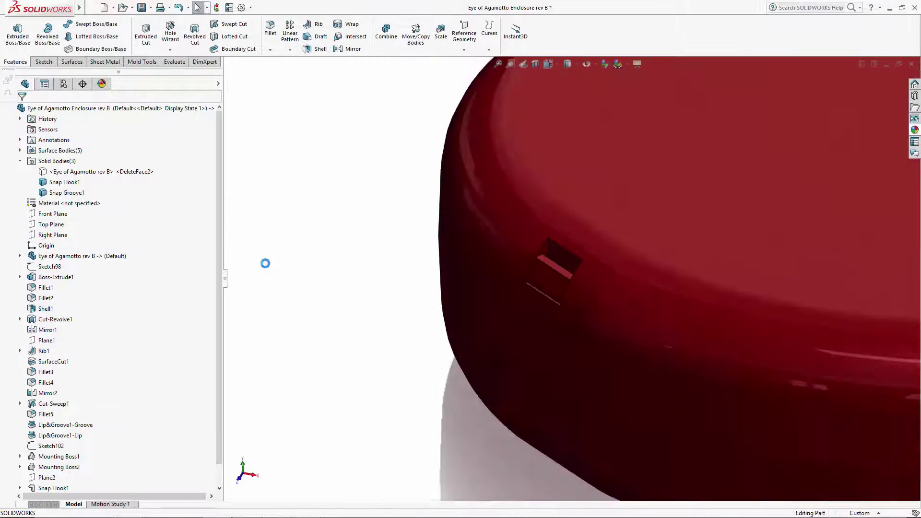
Hide the upper body and mirror Mounting Boss1 and Snap Hook1 about the Right Plane.
left_click(668, 269)
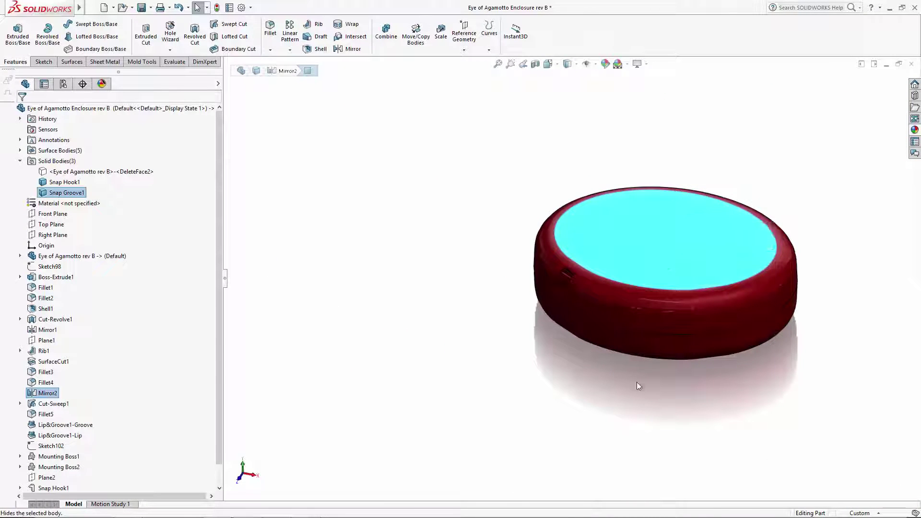
key("ctrl+8")
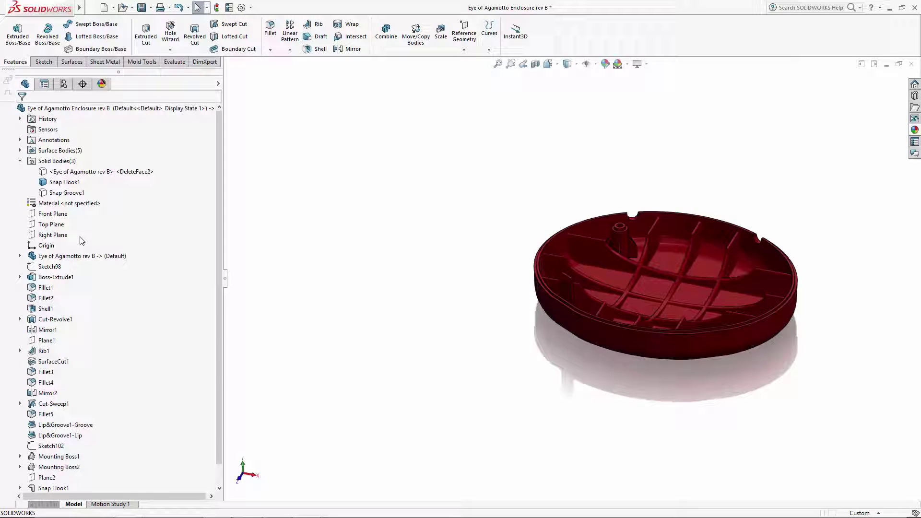
left_click(53, 235)
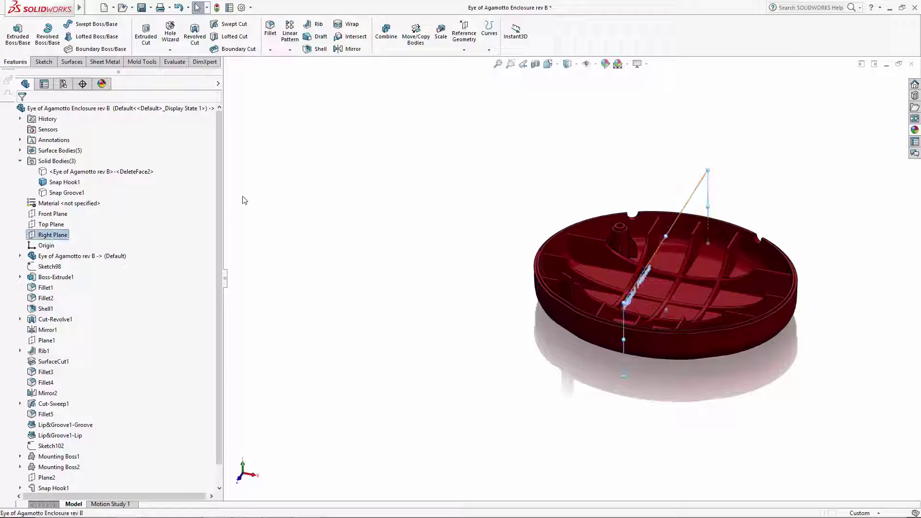
left_click(352, 49)
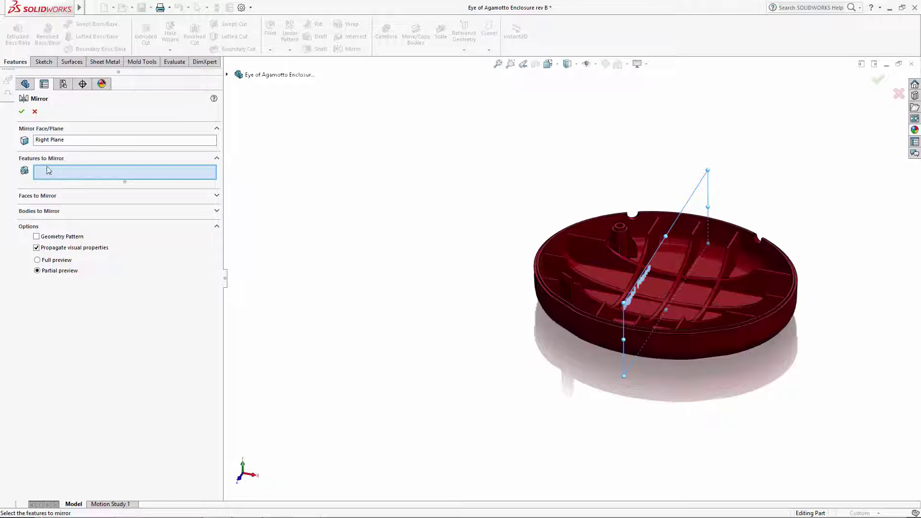
left_click(273, 75)
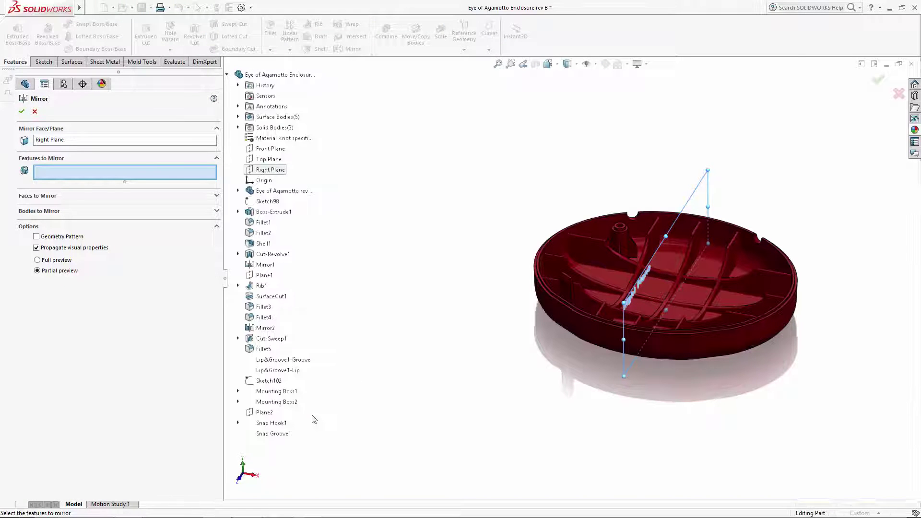
left_click(277, 391)
left_click(272, 423)
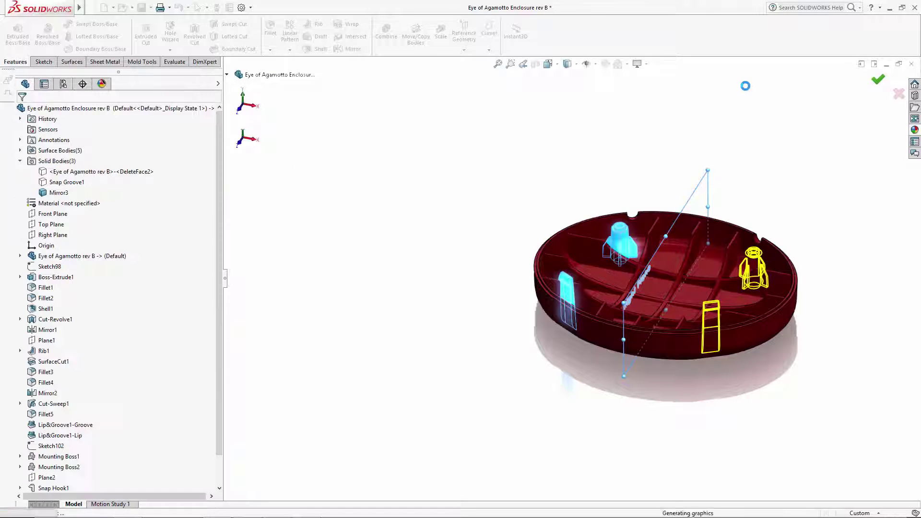
Hide the resulting Mirror3 body and view the half from below.
left_click(67, 183)
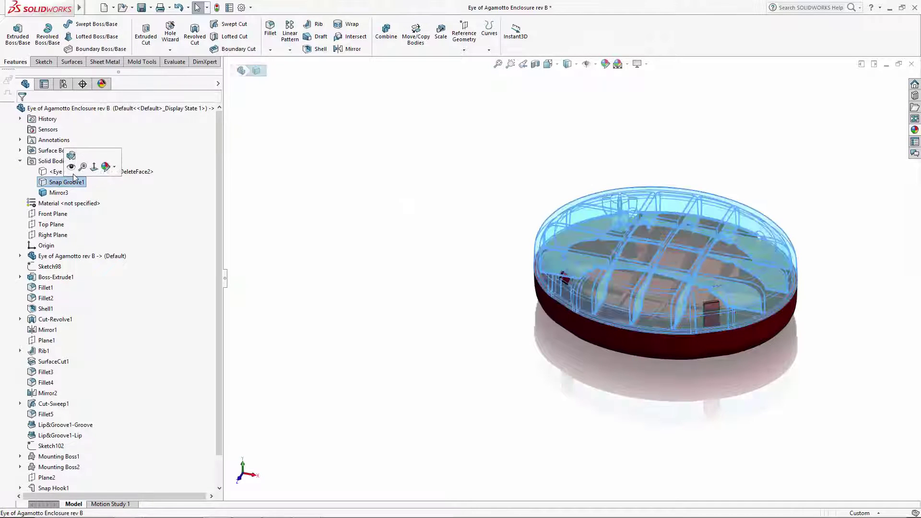
left_click(59, 193)
left_click(94, 181)
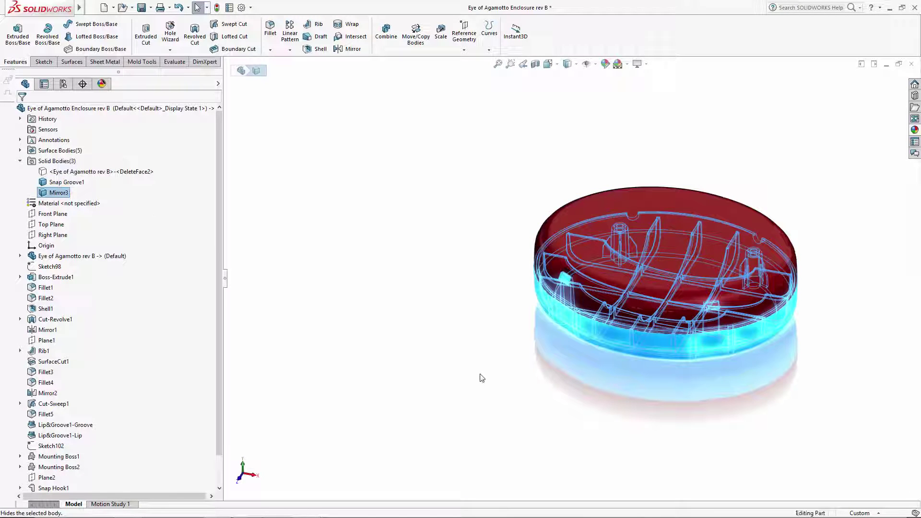
middle_click_drag(720, 424, 712, 293)
scroll(712, 293, "down", 3)
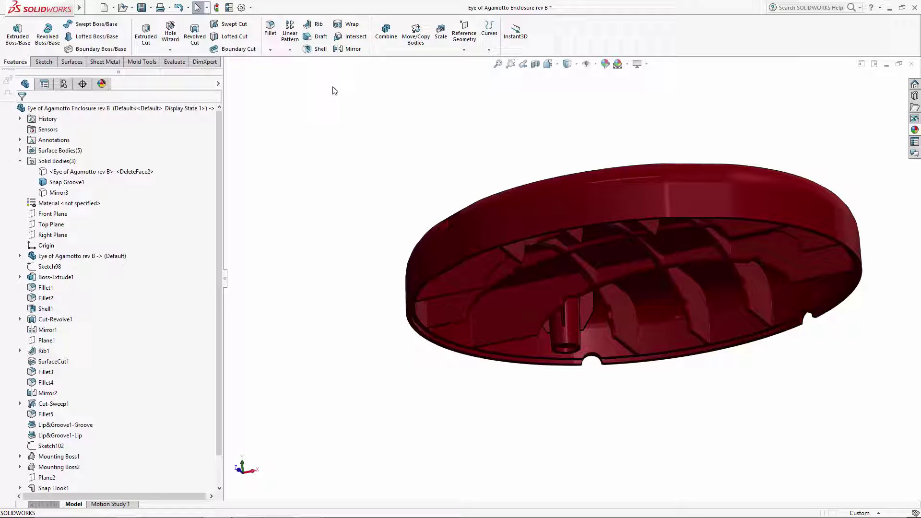
Mirror Mounting Boss2 and Snap Groove1 about the Right Plane, creating Mirror4.
left_click(53, 235)
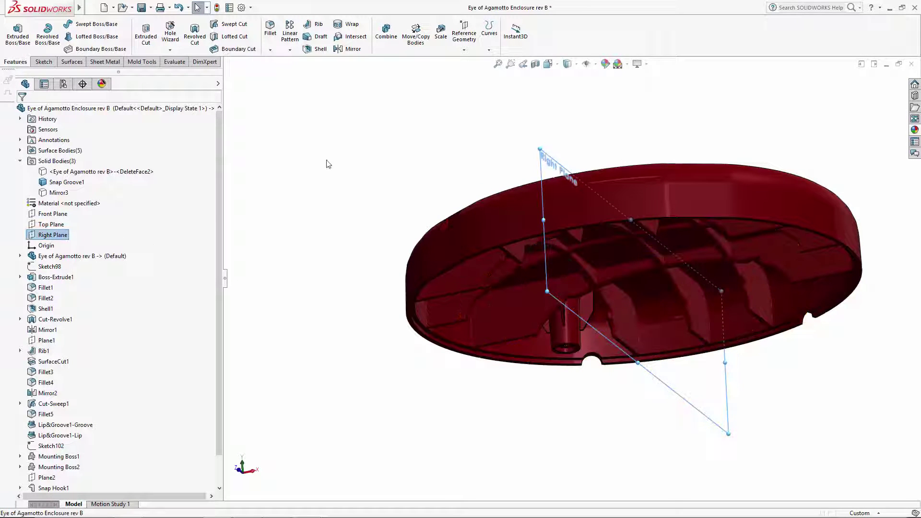
left_click(350, 48)
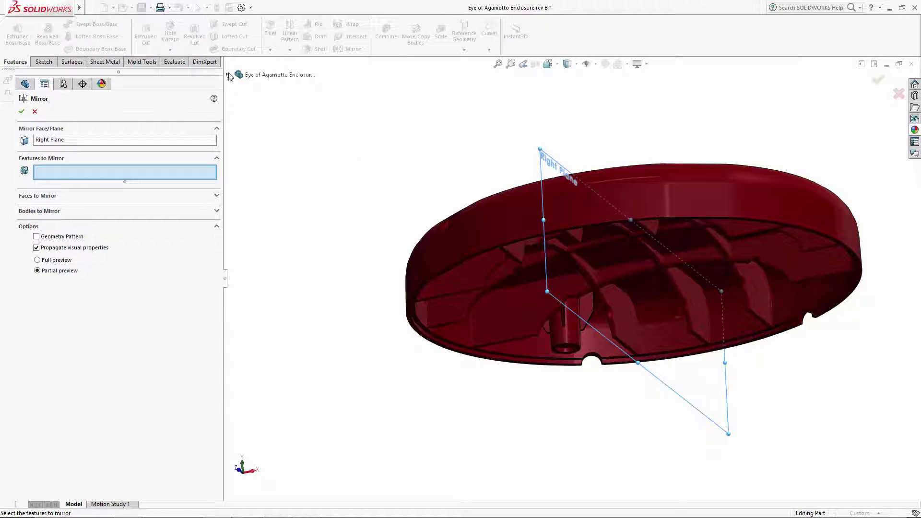
left_click(227, 74)
left_click(277, 402)
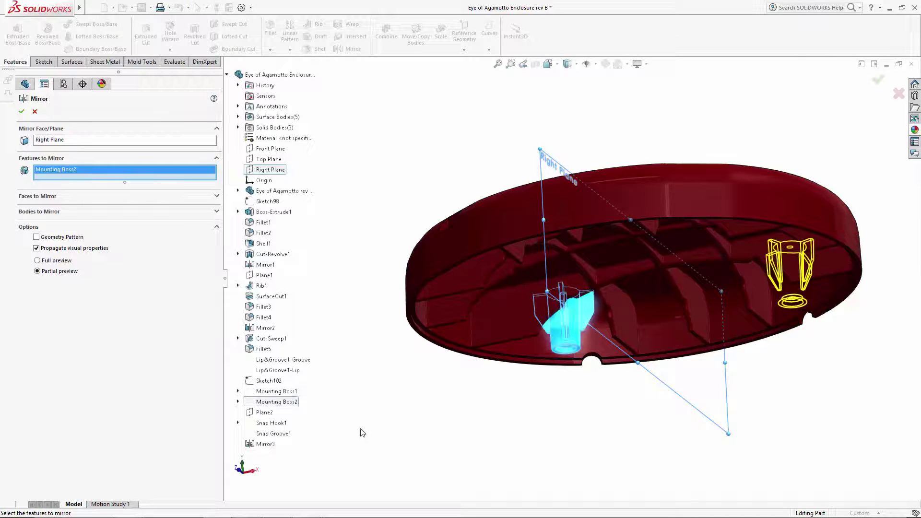
left_click(274, 433)
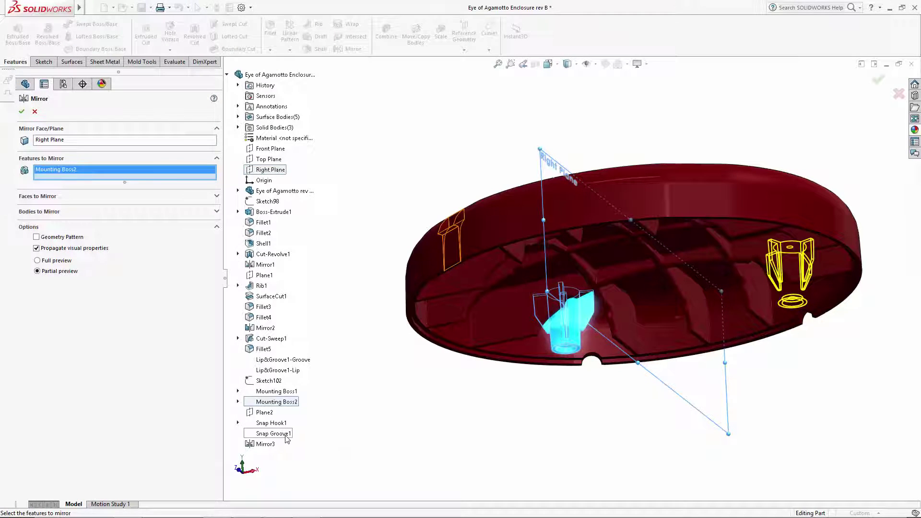
left_click(878, 81)
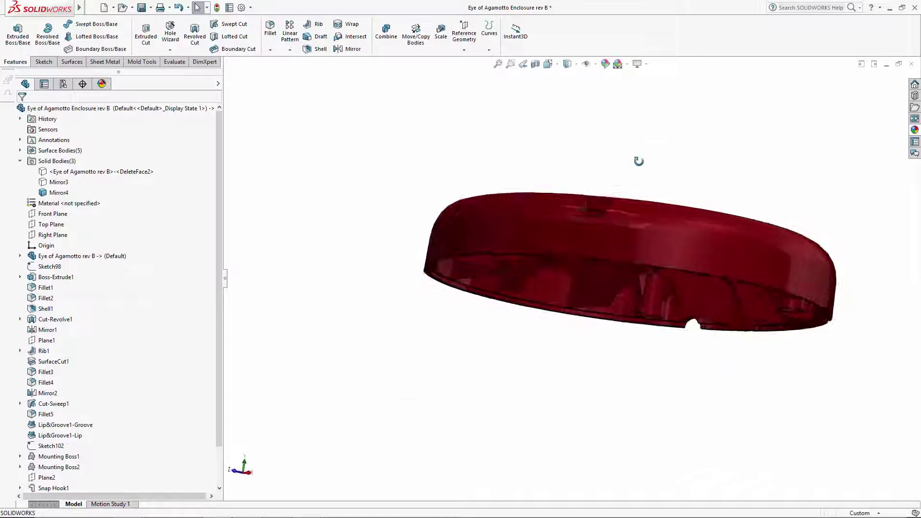
middle_click_drag(663, 127, 602, 373)
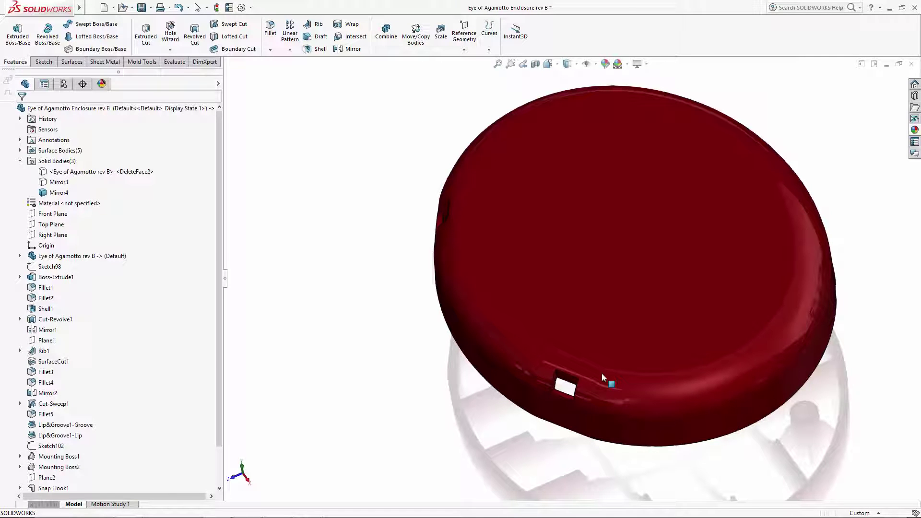
scroll(602, 372, "down", 4)
scroll(601, 373, "down", 4)
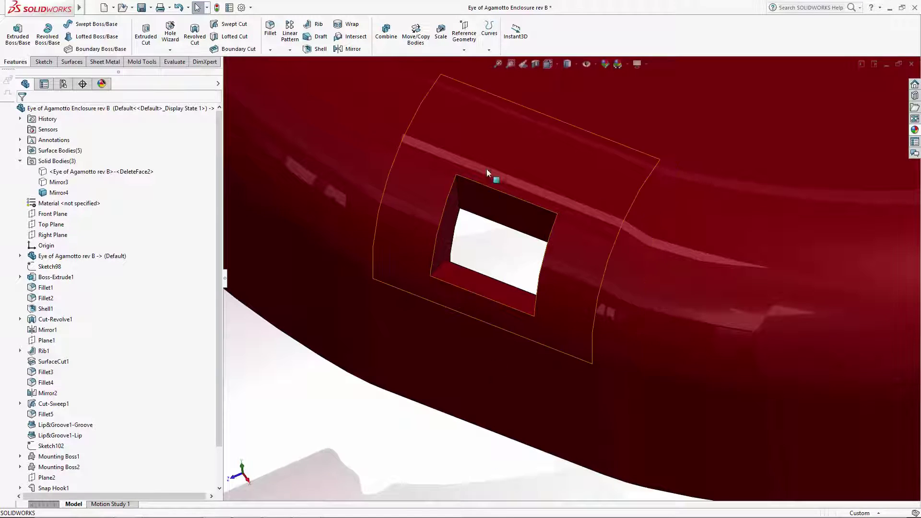
scroll(478, 461, "up", 5)
mouse_move(534, 384)
middle_mouse_down()
mouse_move(529, 302)
mouse_move(612, 308)
mouse_move(626, 346)
middle_mouse_up()
scroll(630, 385, "up", 3)
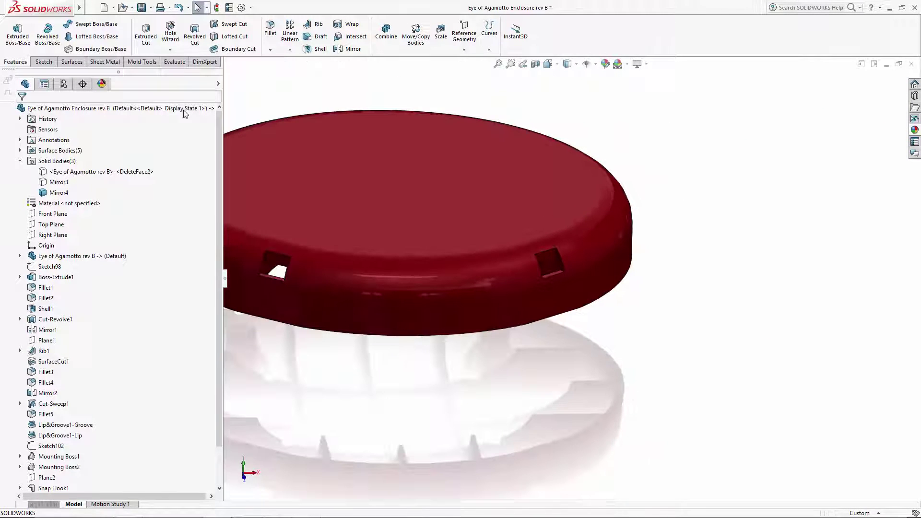
Show the Mold Tools commands and check the command tab list without changing it.
left_click(150, 64)
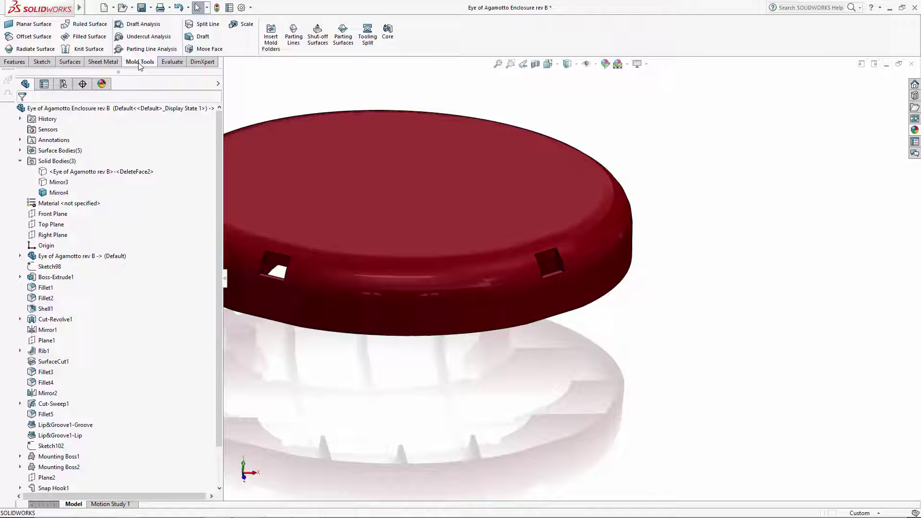
right_click(139, 64)
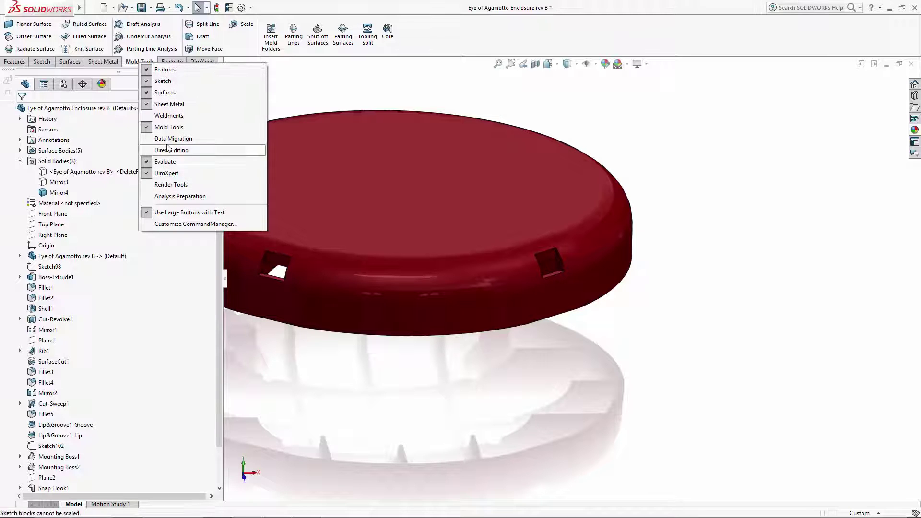
left_click(135, 65)
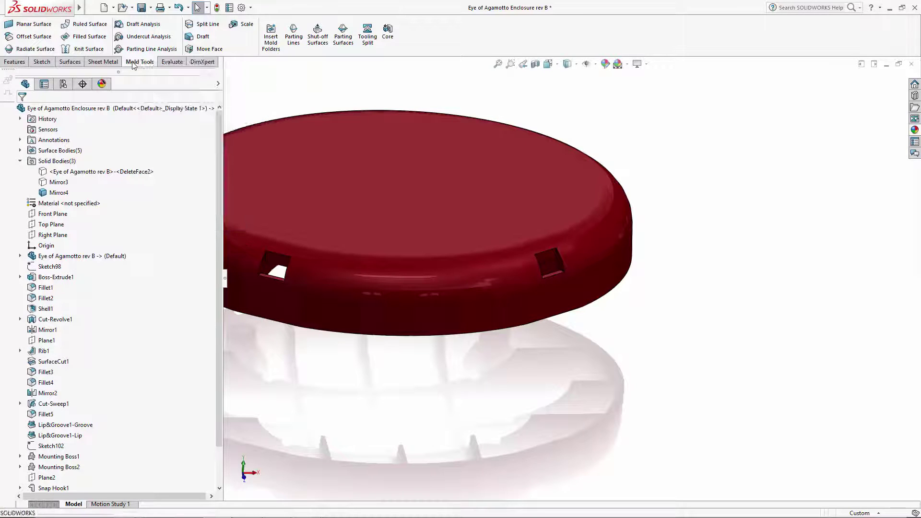
Start a 1° DraftXpert draft with Top Plane as neutral plane and pick two opening faces.
left_click(199, 37)
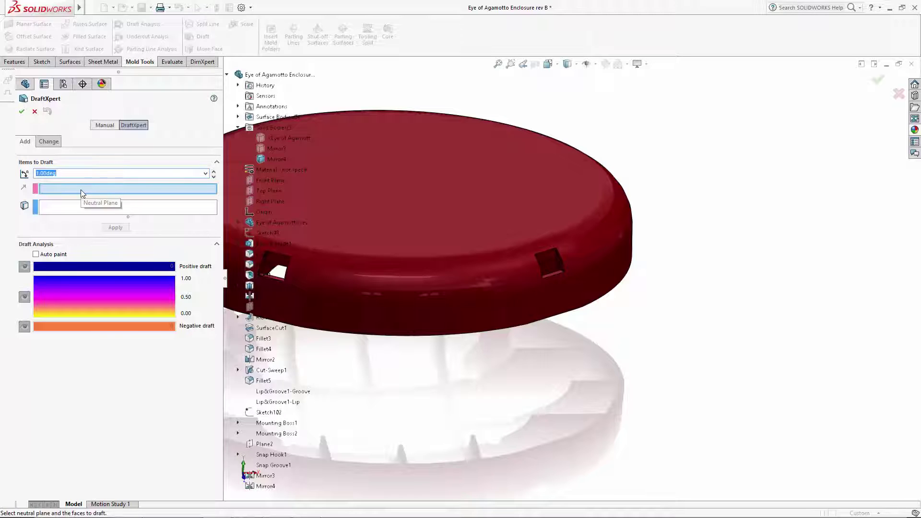
left_click(267, 194)
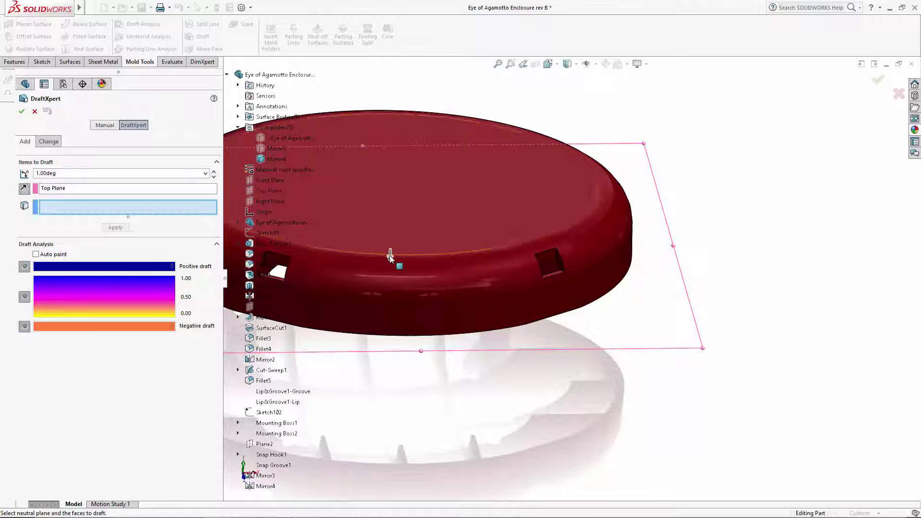
left_click(397, 276)
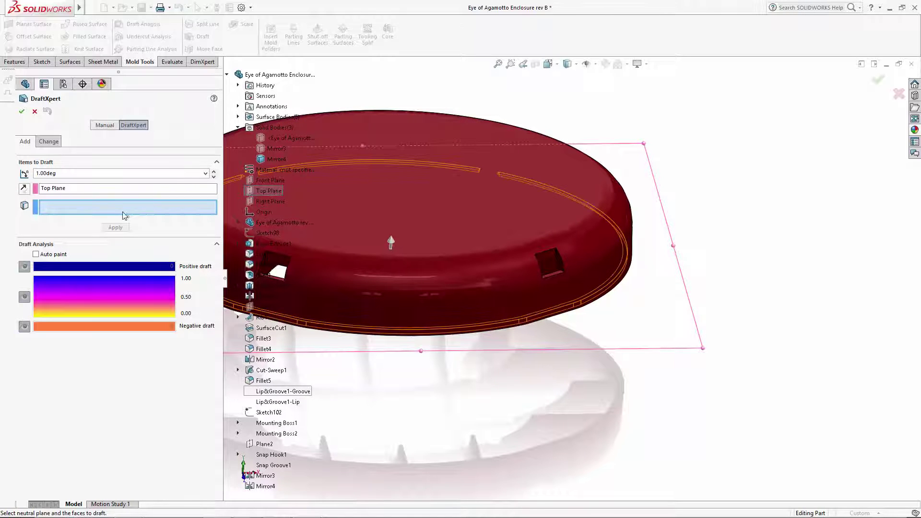
scroll(458, 432, "down", 3)
scroll(612, 267, "down", 3)
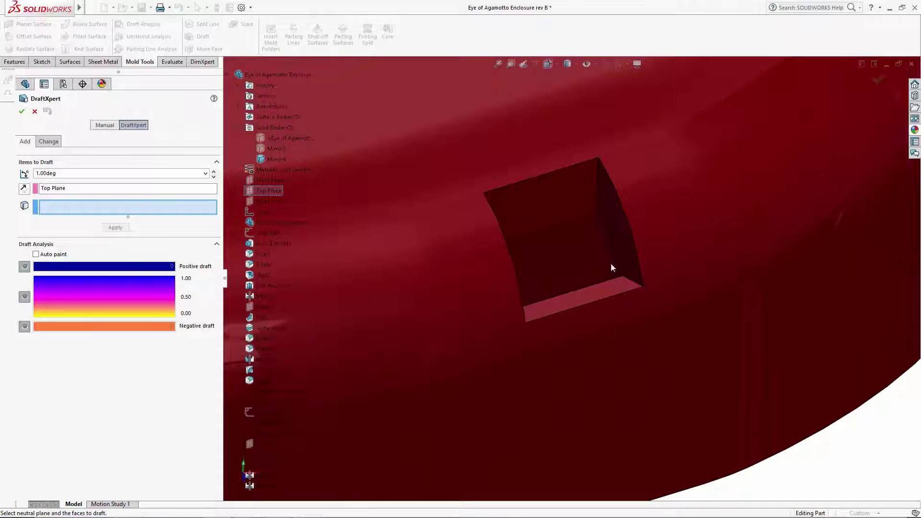
left_click(619, 231)
left_click(572, 194)
scroll(576, 202, "up", 3)
Add the remaining opening and snap latch faces and apply the draft as Draft2.
mouse_move(538, 246)
middle_mouse_down()
mouse_move(549, 291)
mouse_move(450, 195)
mouse_move(460, 180)
middle_mouse_up()
scroll(549, 292, "down", 2)
left_click(549, 292)
scroll(549, 284, "up", 3)
left_click(558, 316)
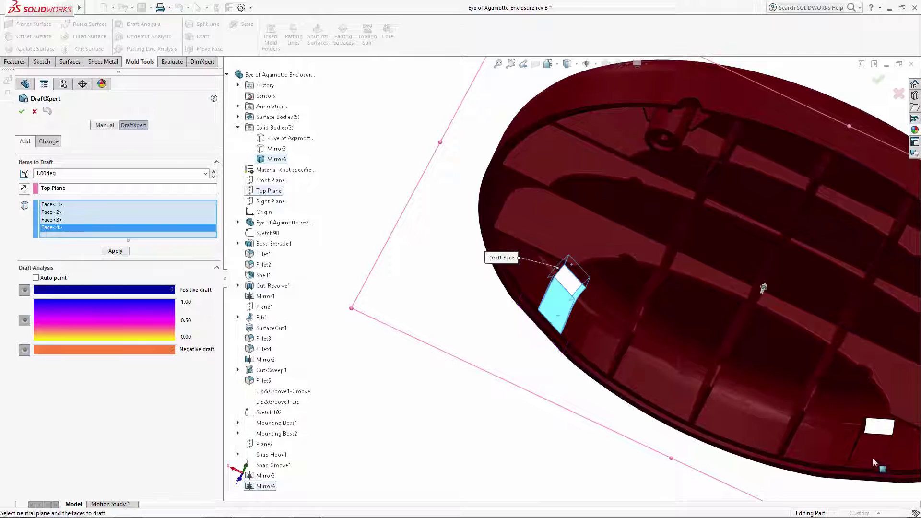
left_click(572, 337)
left_click(869, 454)
scroll(869, 453, "up", 3)
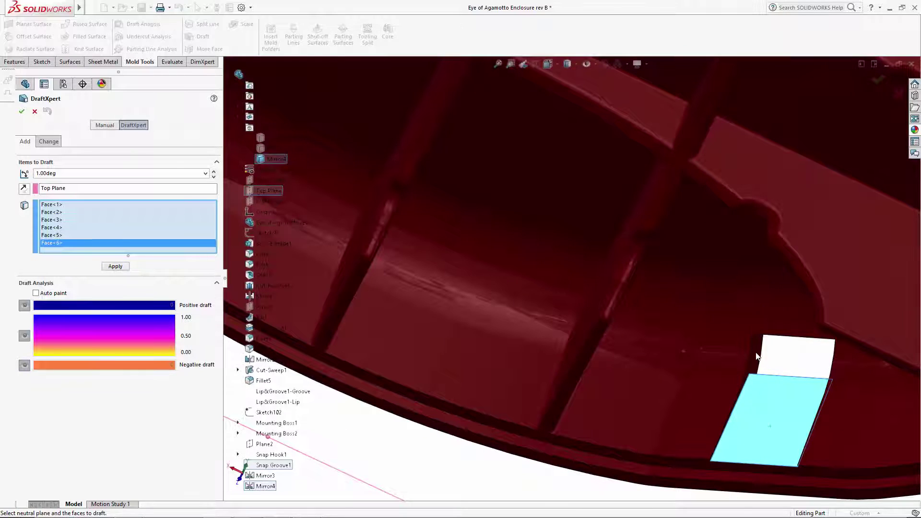
mouse_move(813, 392)
middle_mouse_down()
mouse_move(504, 201)
mouse_move(676, 317)
mouse_move(704, 309)
middle_mouse_up()
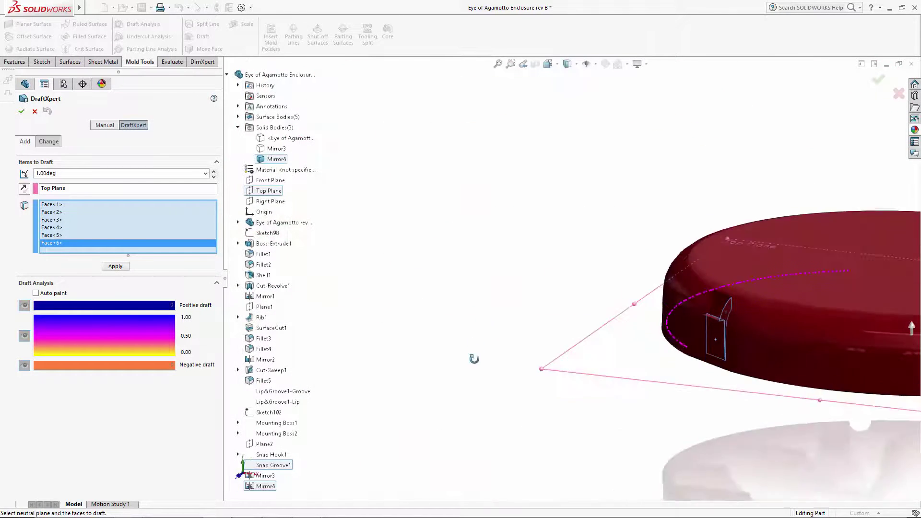
scroll(705, 309, "up", 4)
left_click(601, 262)
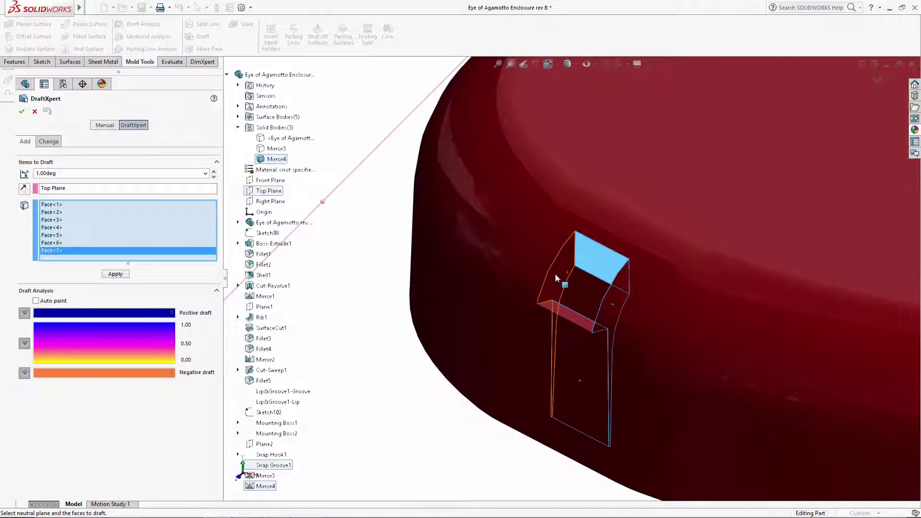
left_click(555, 273)
scroll(554, 275, "down", 5)
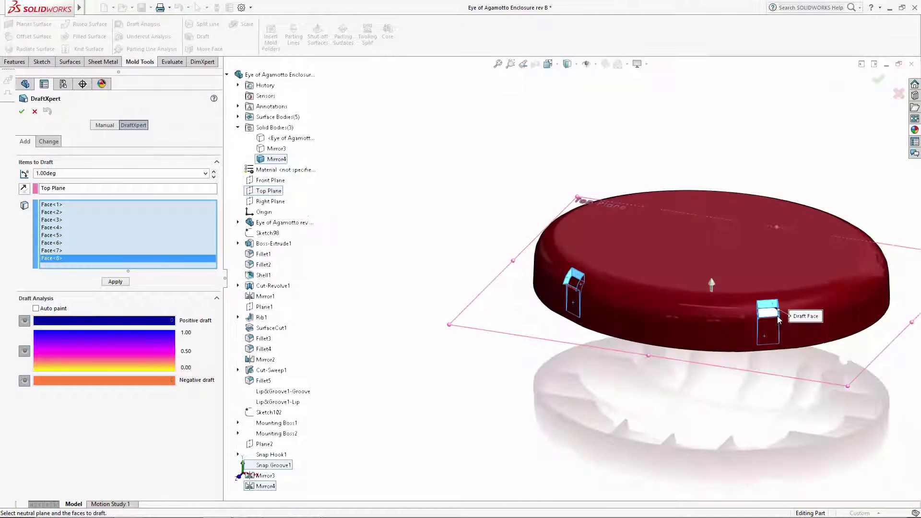
scroll(777, 316, "up", 6)
scroll(665, 281, "up", 3)
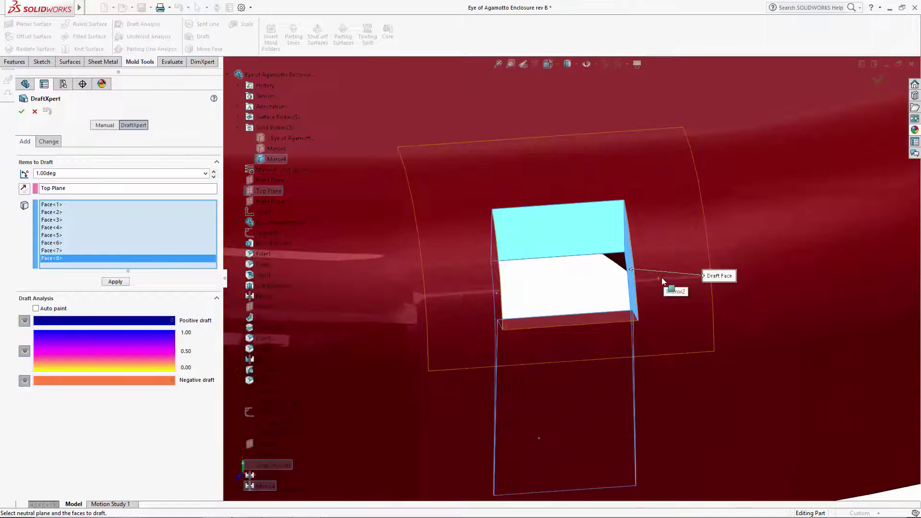
left_click(22, 112)
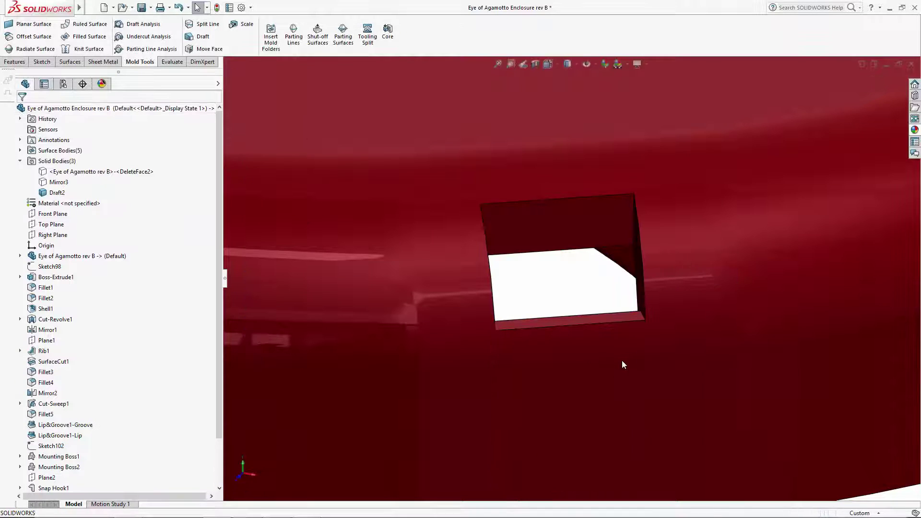
scroll(615, 351, "down", 5)
scroll(583, 281, "down", 3)
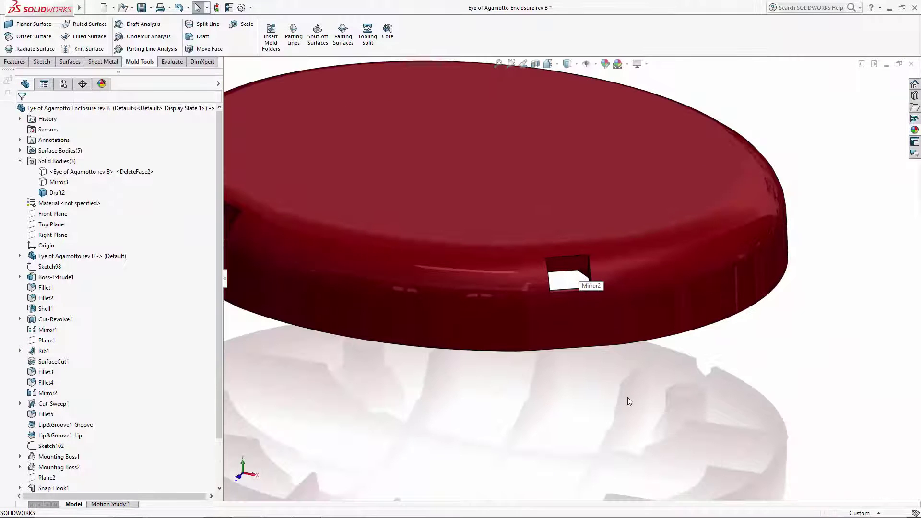
Fit the enclosure in view, switch to Features, and rotate to the half with two screw holes.
left_click(58, 182)
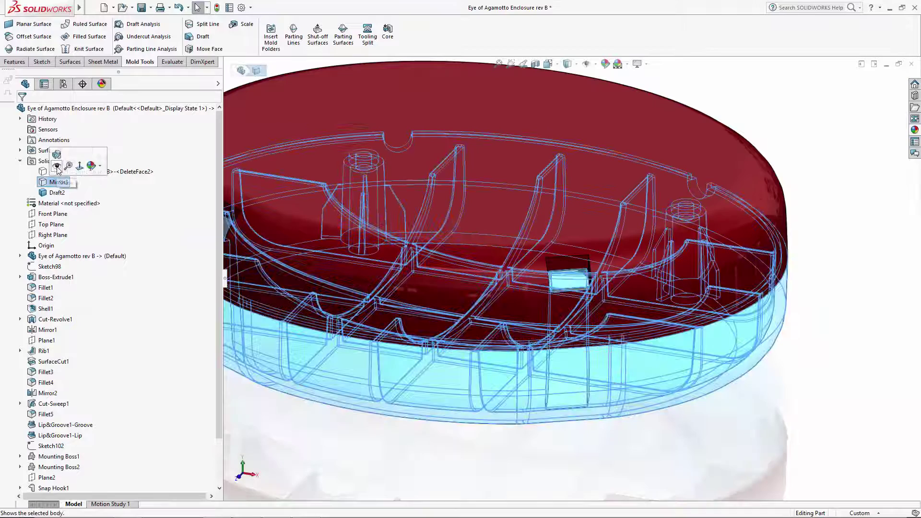
left_click(810, 436)
middle_click_drag(798, 431, 757, 468)
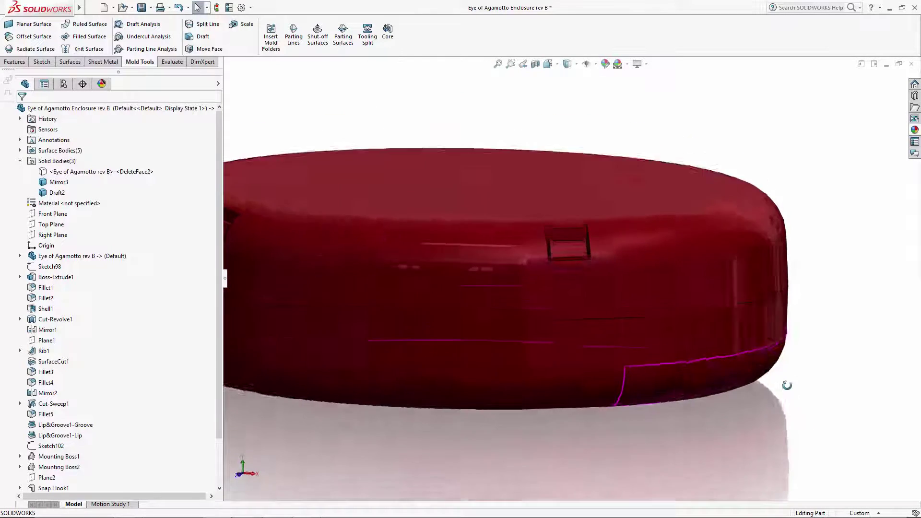
key("f")
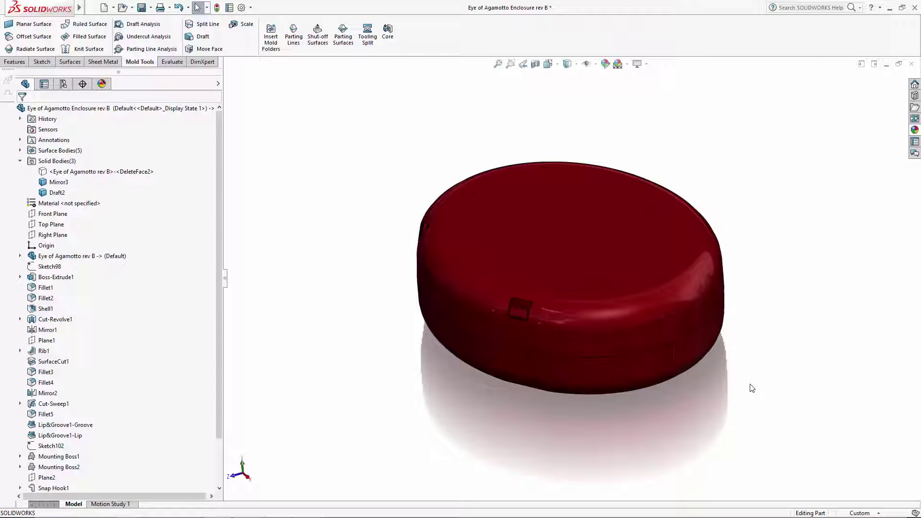
left_click(15, 61)
mouse_move(821, 430)
middle_mouse_down()
mouse_move(741, 328)
mouse_move(720, 78)
middle_mouse_up()
scroll(725, 150, "down", 2)
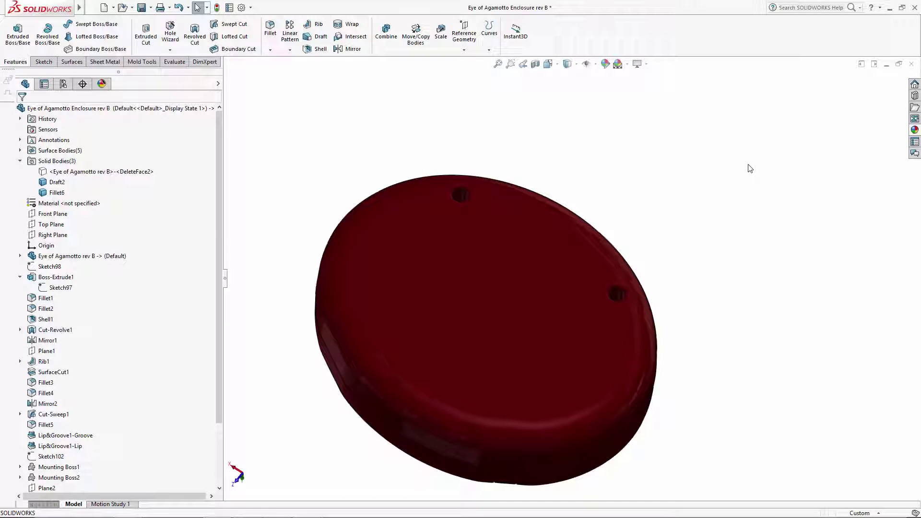
Insert the Phillips thread-forming screw part and place it beside the enclosure.
left_click(147, 8)
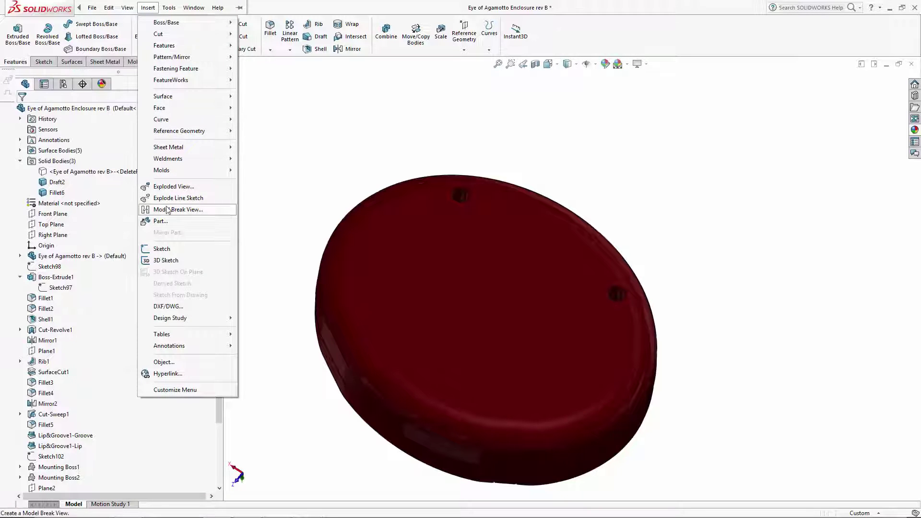
left_click(169, 221)
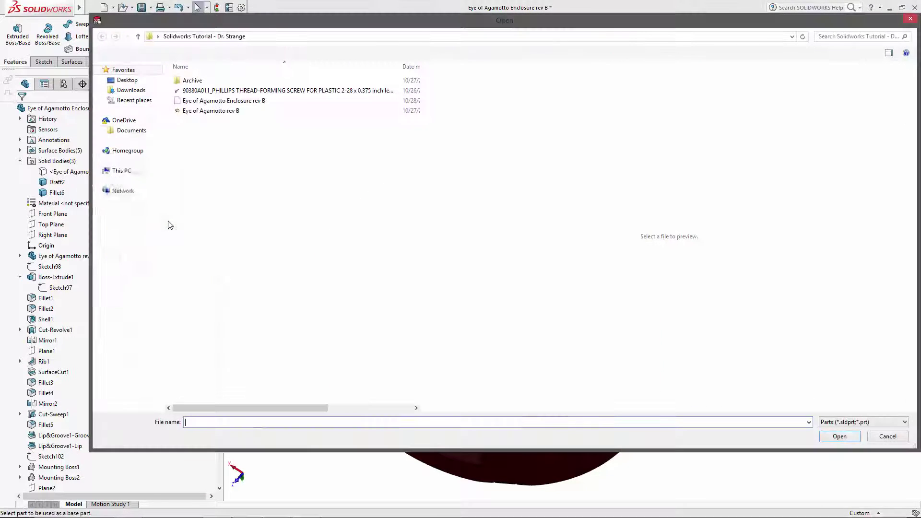
left_click(291, 92)
left_click(839, 436)
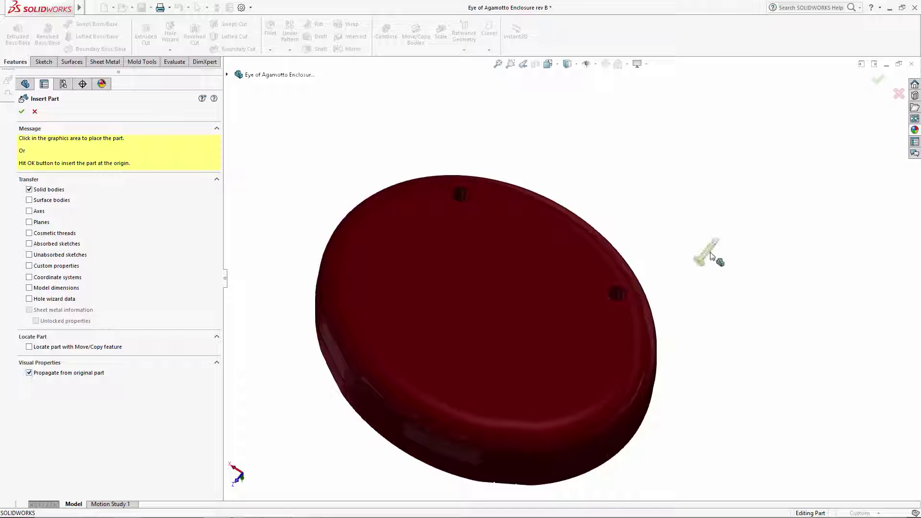
left_click(742, 305)
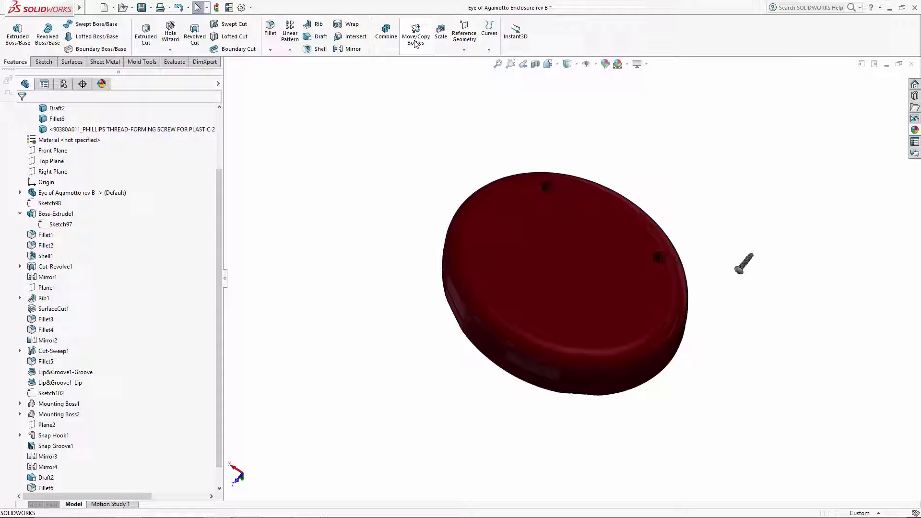
Start Move/Copy Body on the screw using mate-based positioning.
left_click(416, 37)
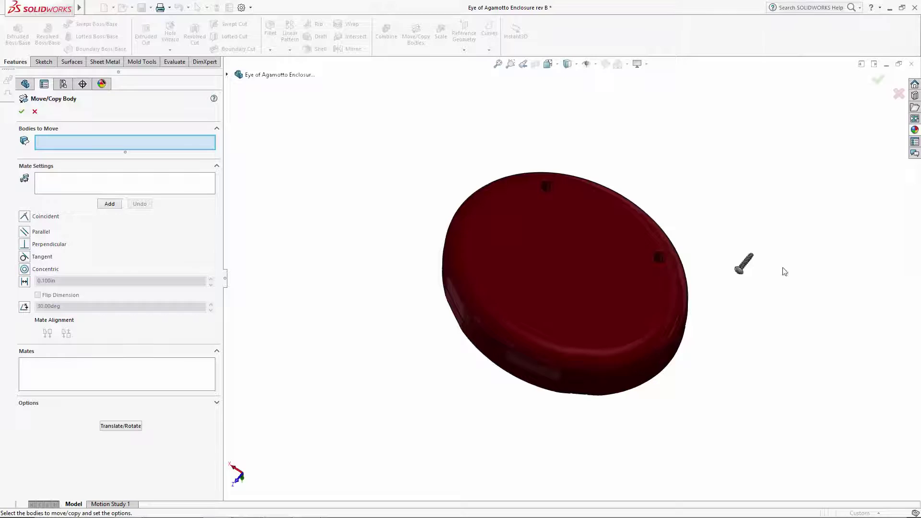
left_click(744, 265)
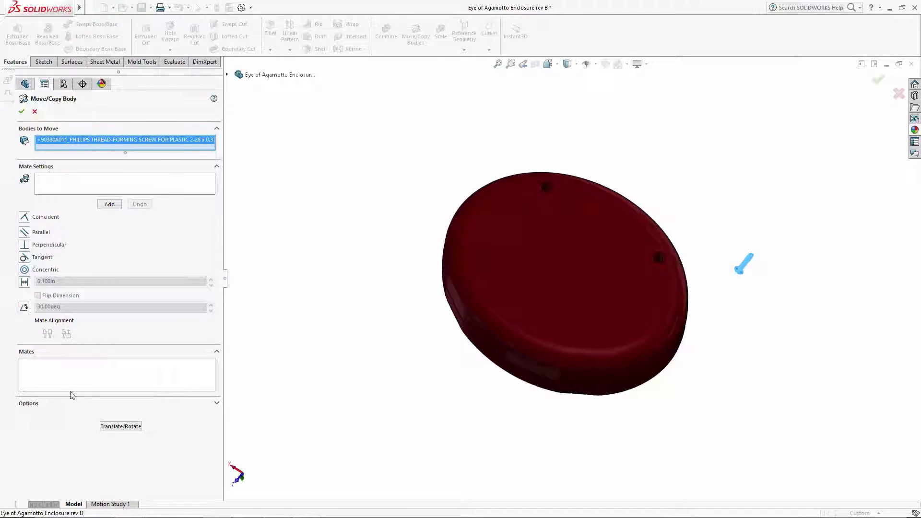
left_click(121, 426)
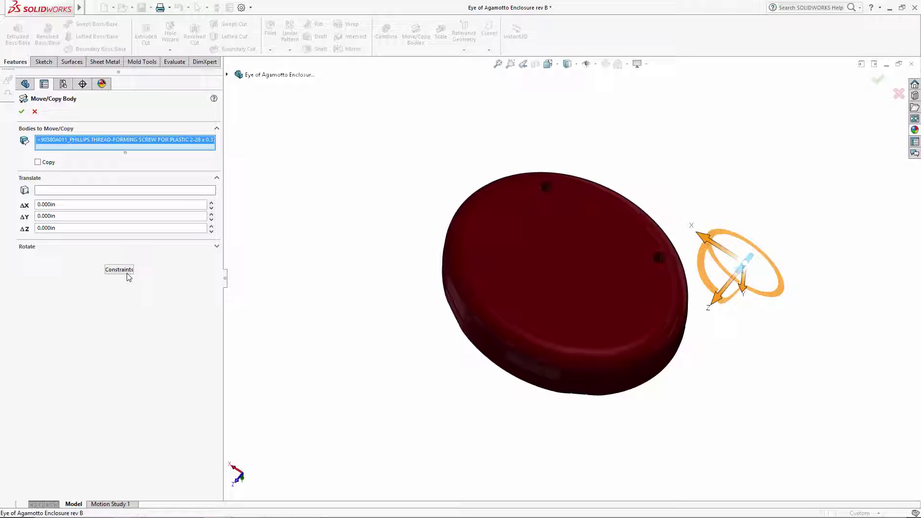
left_click(120, 269)
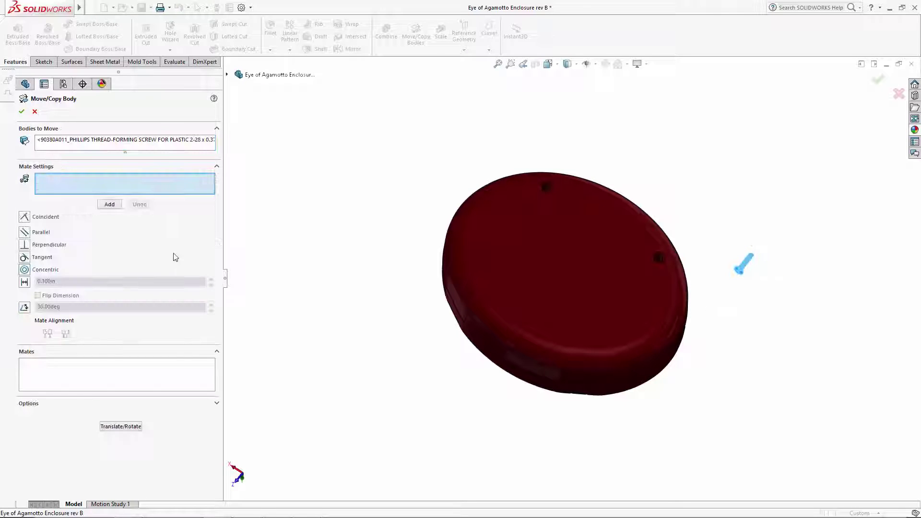
middle_click_drag(800, 365, 734, 238)
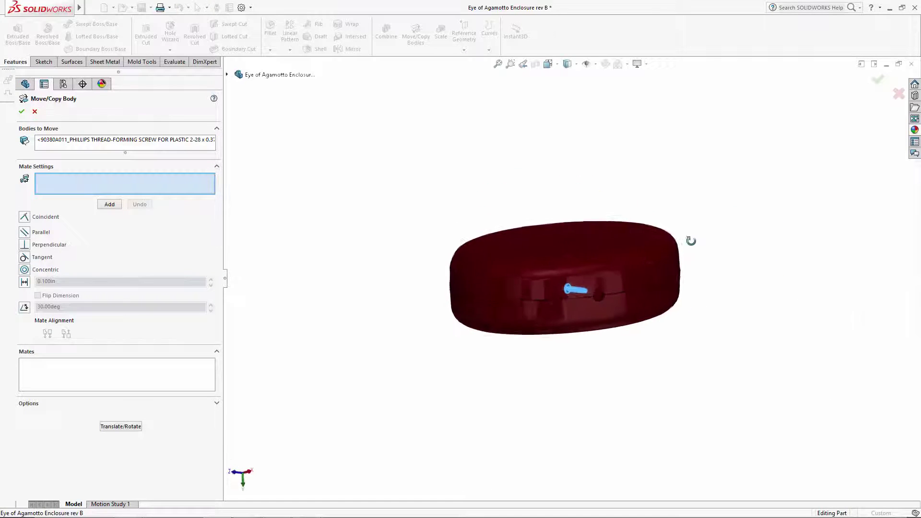
scroll(571, 298, "down", 5)
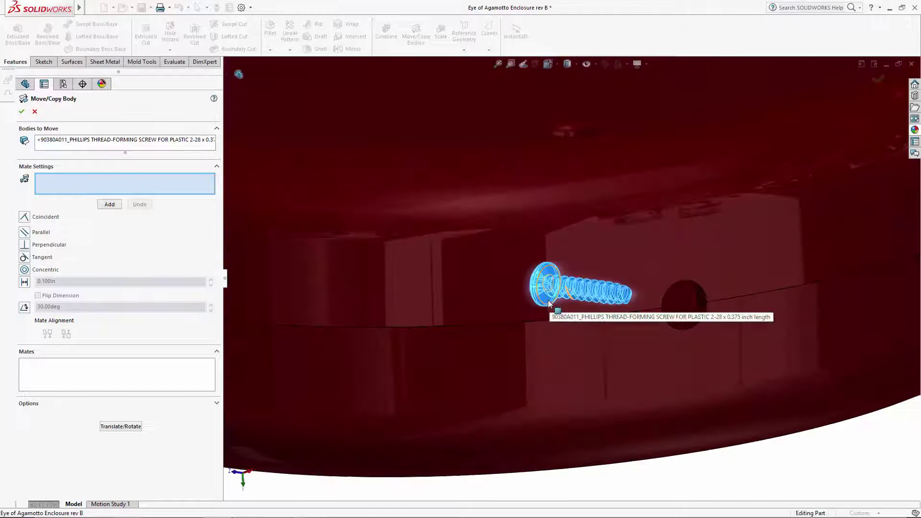
Add a coincident mate between the screw face and the mounting hole face.
left_click(571, 298)
mouse_move(571, 297)
middle_mouse_down()
mouse_move(624, 288)
mouse_move(604, 336)
middle_mouse_up()
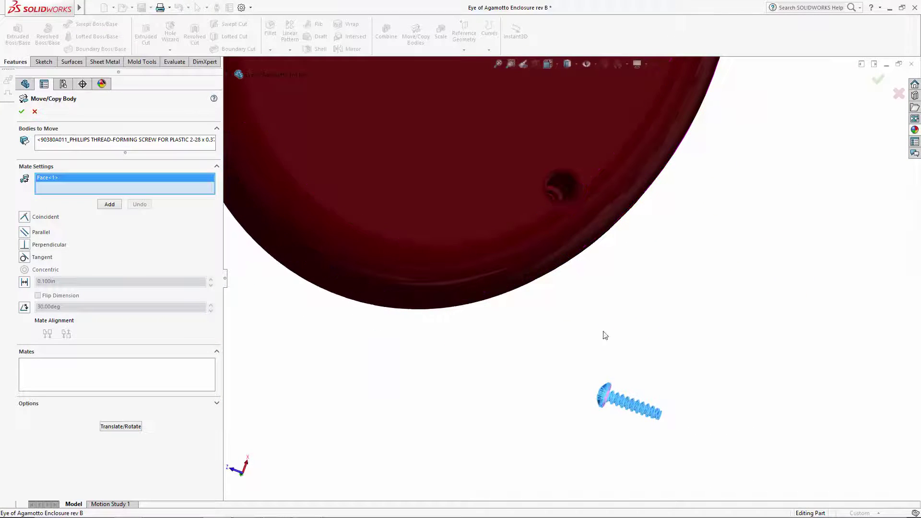
left_click(560, 197)
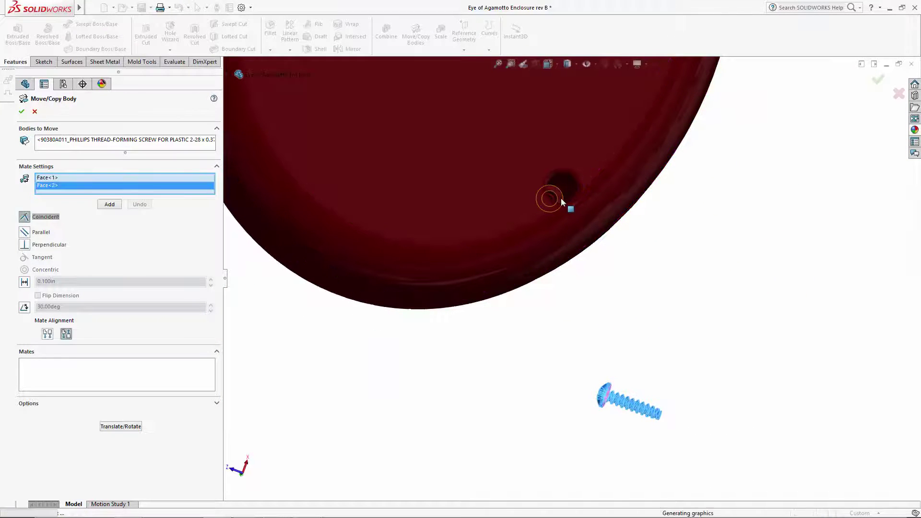
left_click(110, 204)
scroll(561, 209, "down", 5)
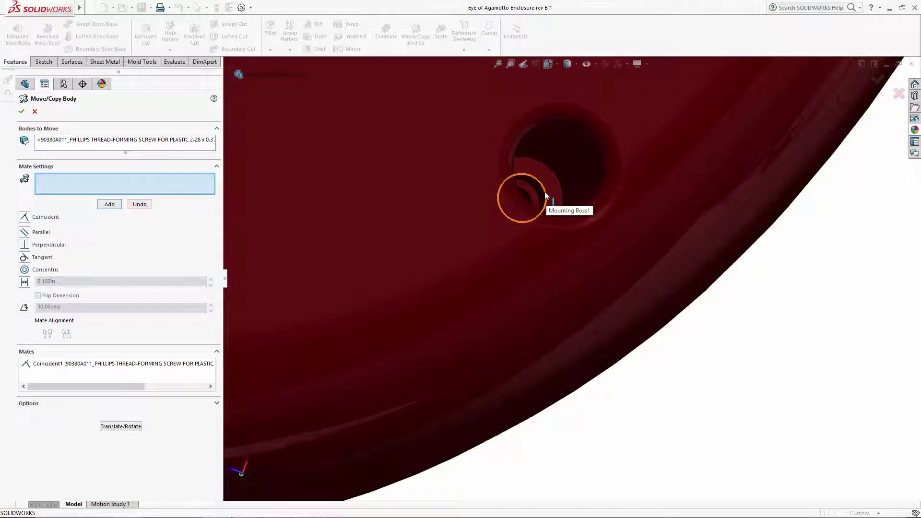
Centre the screw head edge on the hole edge and accept the move.
left_click(544, 191)
scroll(544, 192, "up", 5)
middle_click_drag(547, 216, 619, 317)
scroll(623, 315, "down", 5)
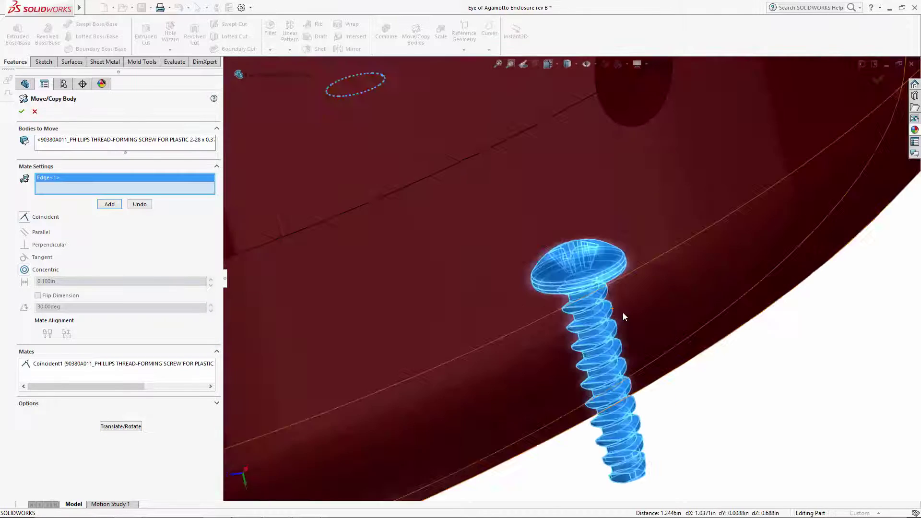
left_click(624, 274)
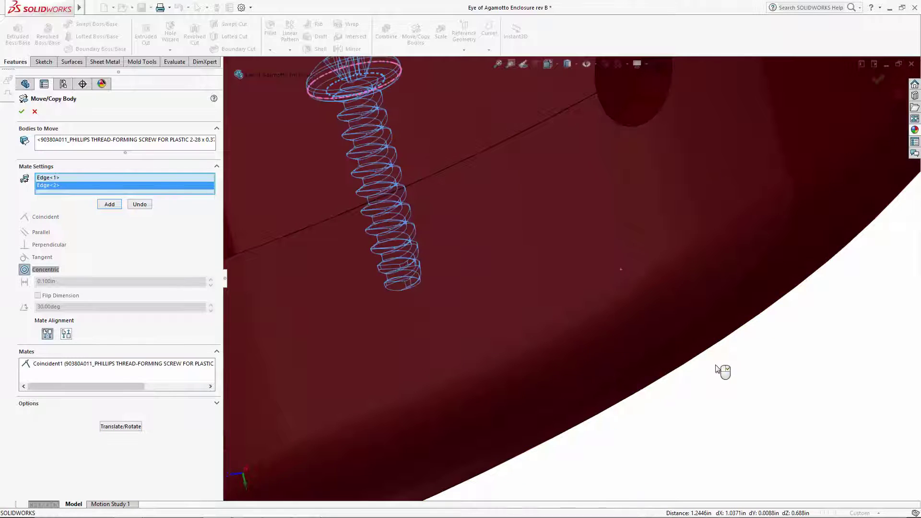
scroll(777, 446, "up", 4)
middle_click_drag(633, 316, 561, 273)
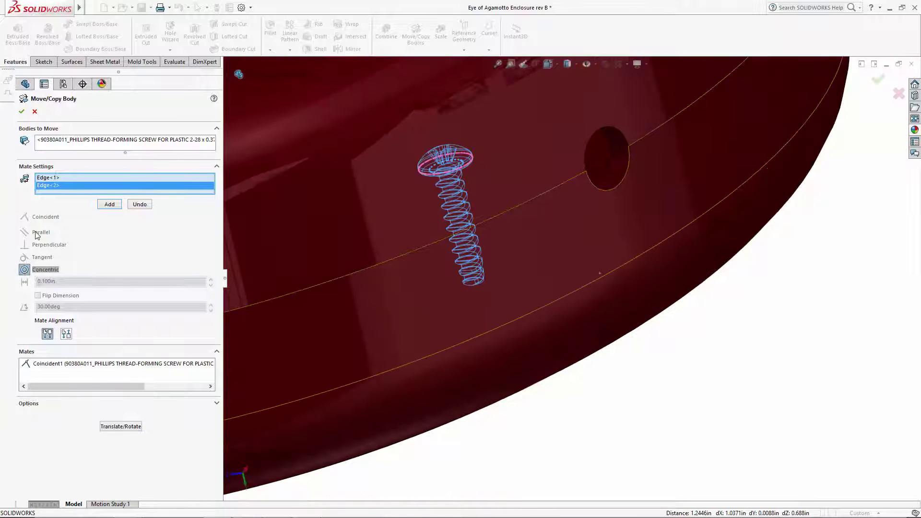
left_click(21, 111)
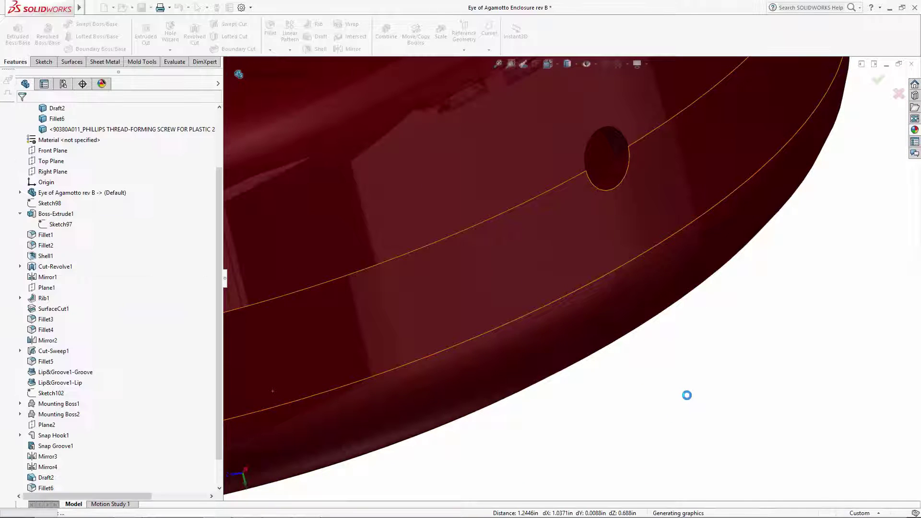
scroll(686, 395, "up", 5)
mouse_move(690, 389)
middle_mouse_down()
mouse_move(701, 330)
mouse_move(705, 346)
middle_mouse_up()
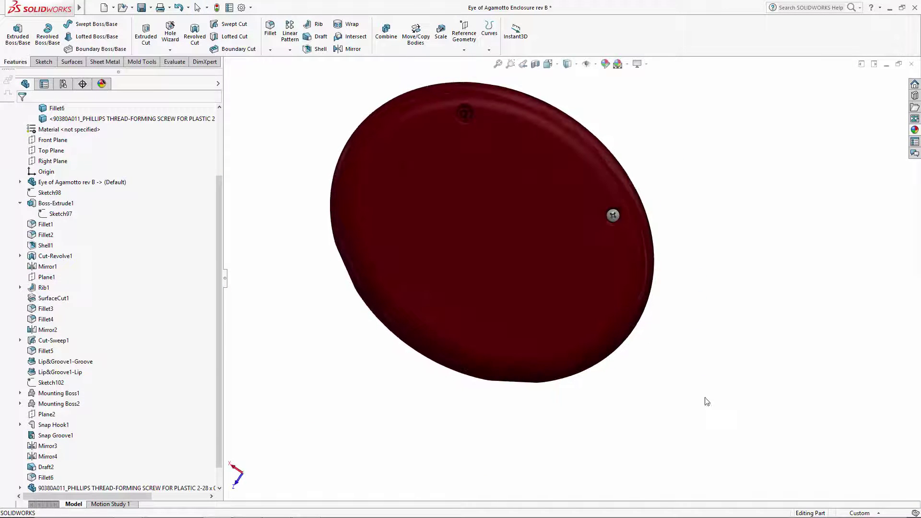
Mirror the screw body about the Right Plane as Mirror5, then switch to isometric view.
left_click(53, 162)
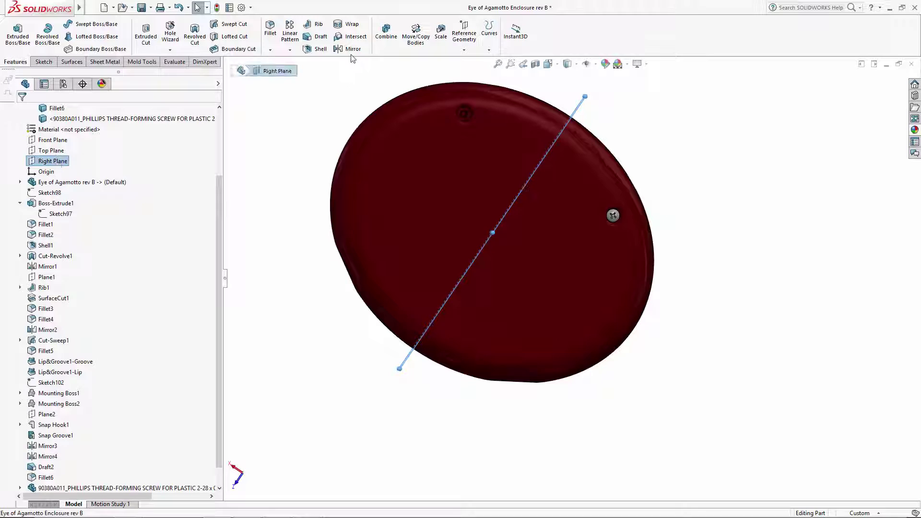
left_click(352, 49)
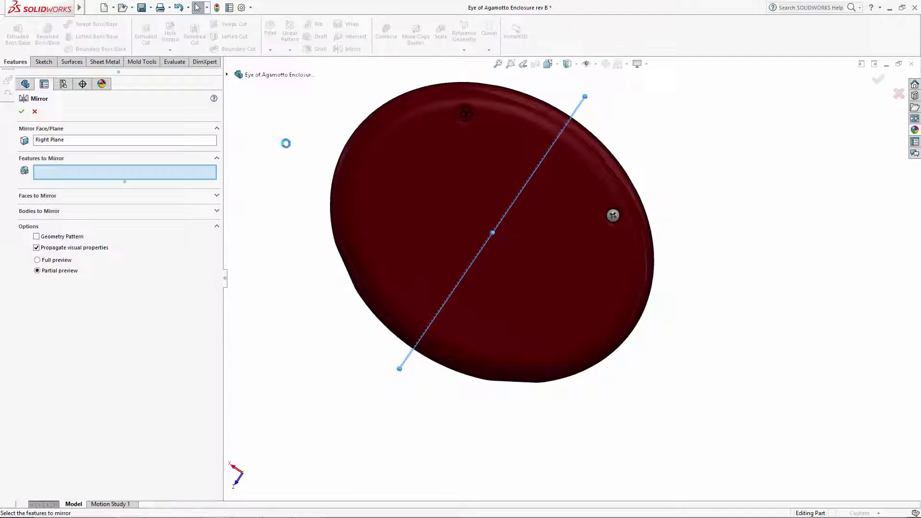
left_click(36, 212)
left_click(228, 74)
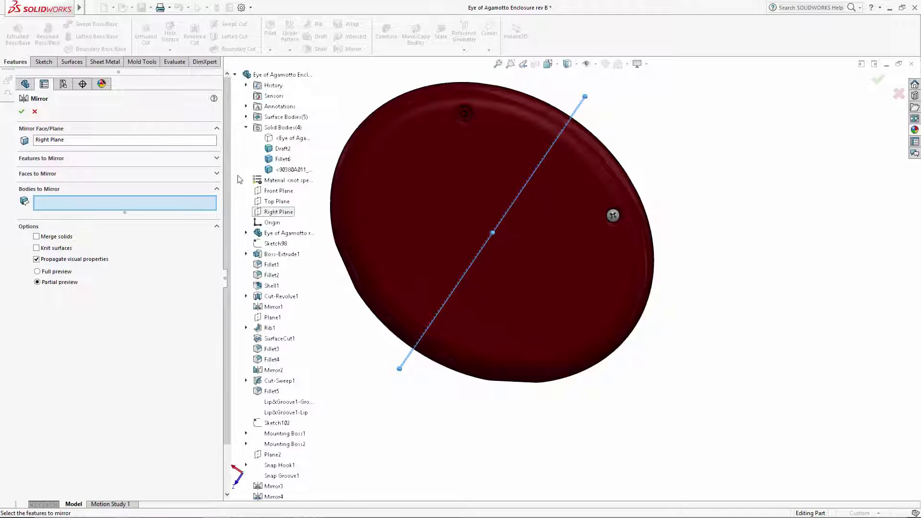
left_click(323, 169)
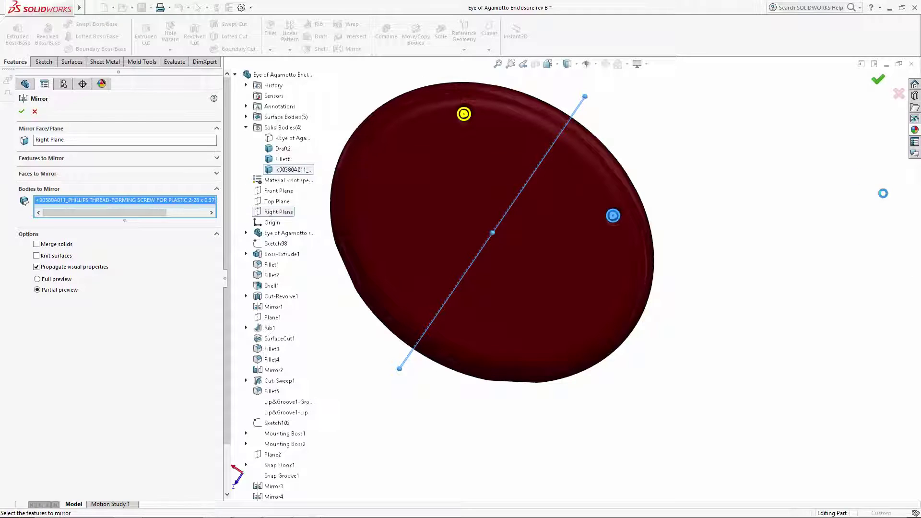
left_click(876, 86)
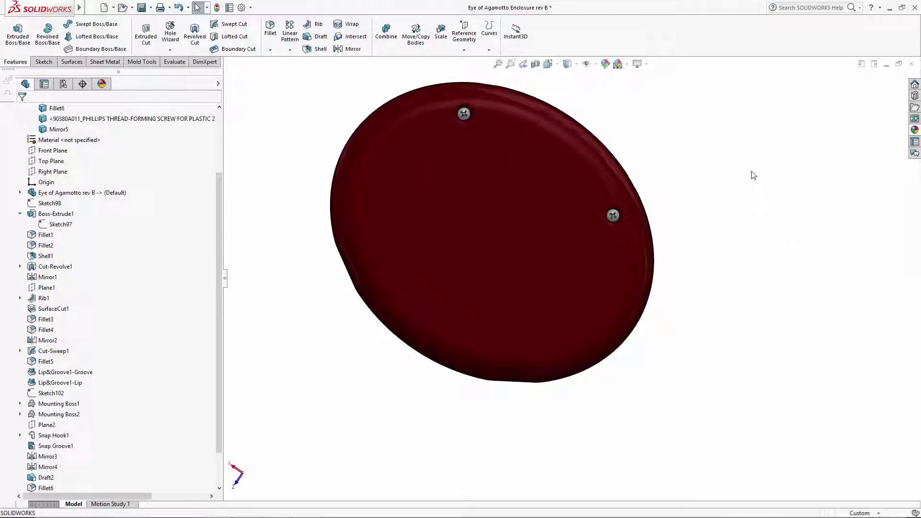
left_click(548, 64)
left_click(589, 106)
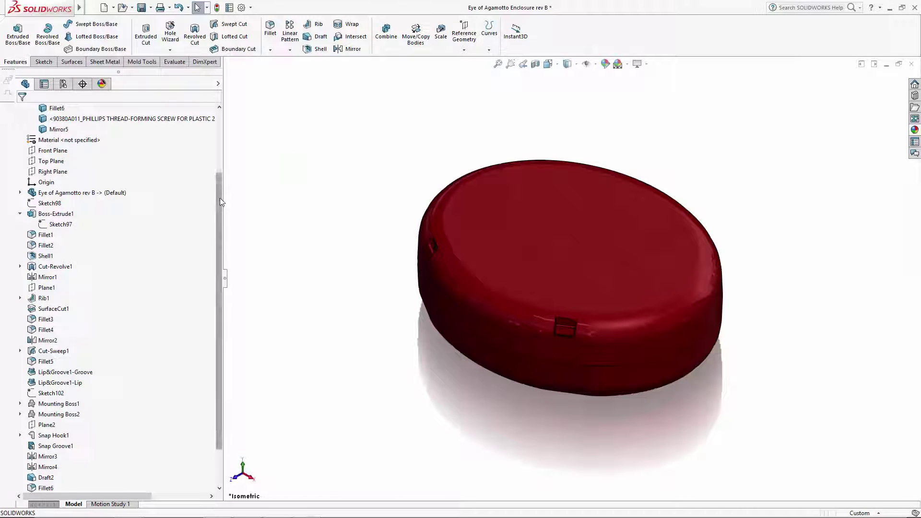
left_click_drag(219, 238, 218, 141)
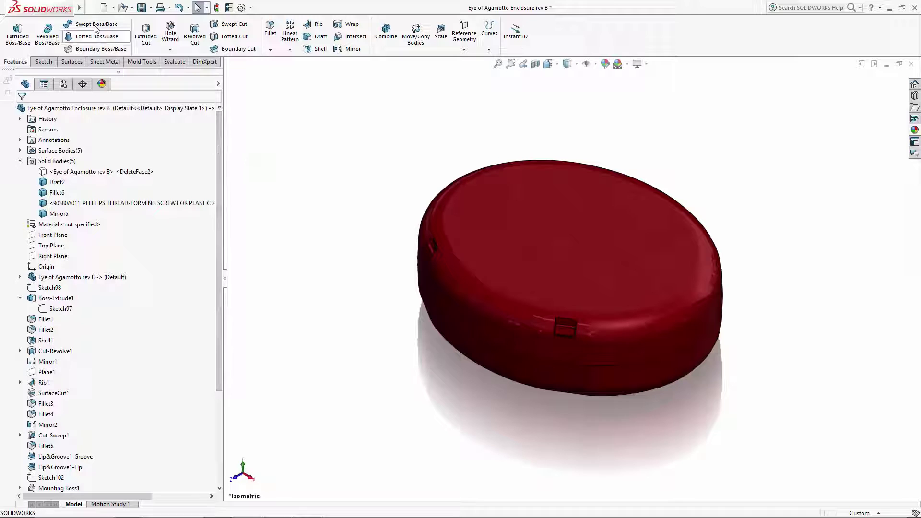
Start an exploded view and drag both screws below the enclosure.
left_click(148, 8)
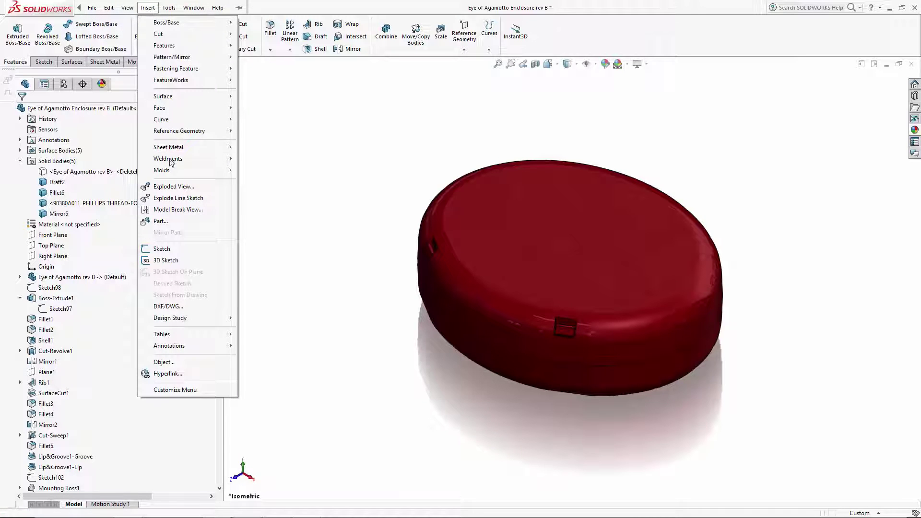
left_click(173, 187)
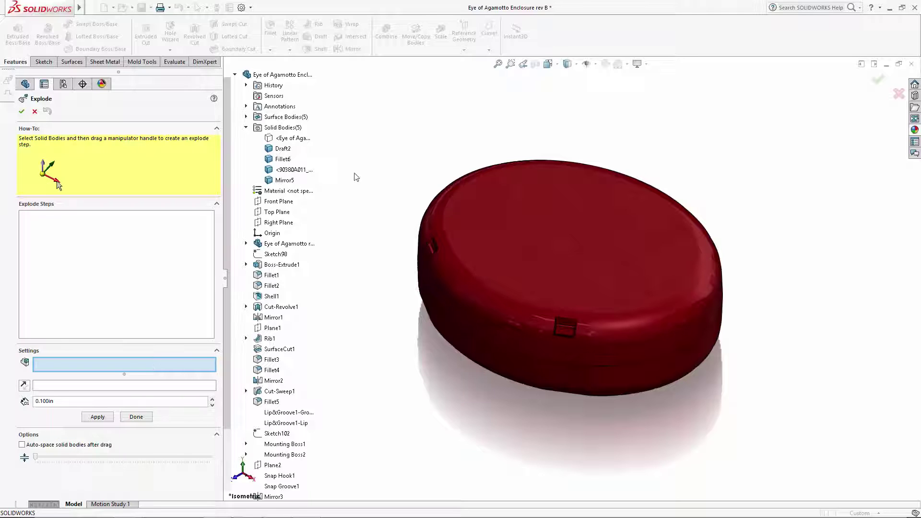
left_click(293, 169)
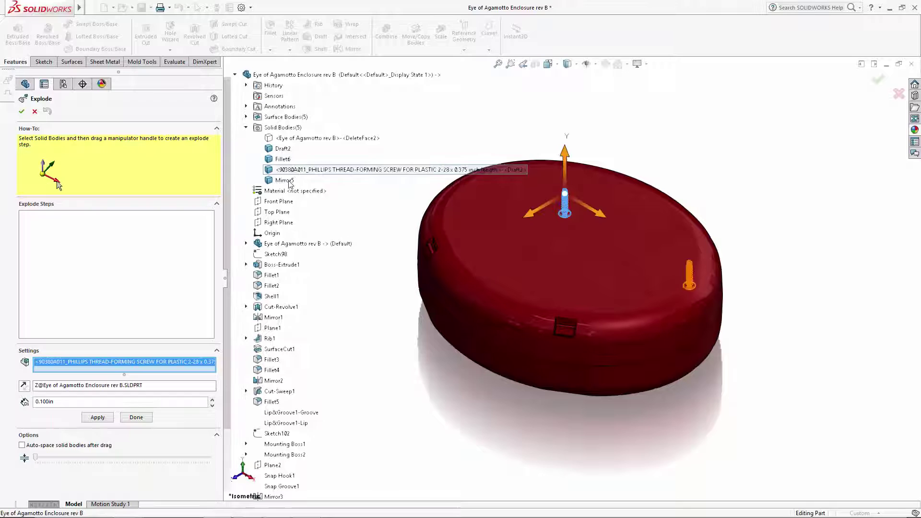
left_click(284, 180, "ctrl")
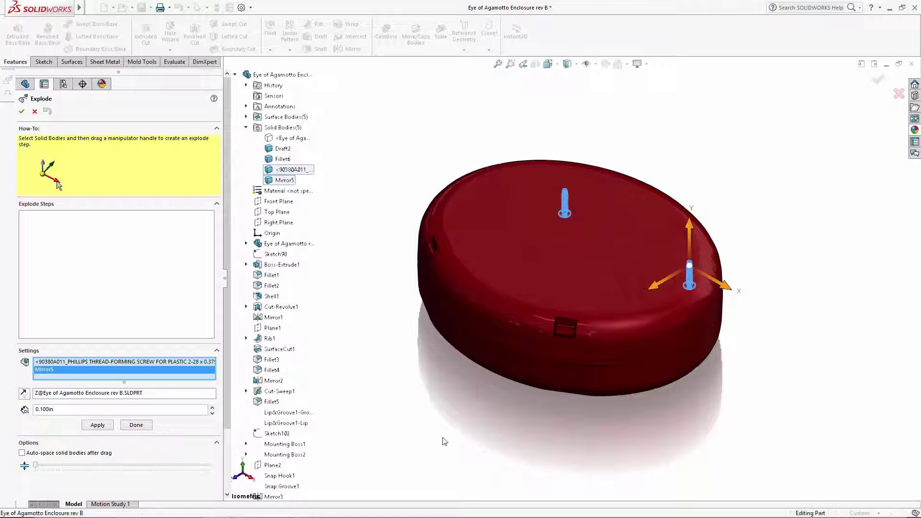
scroll(441, 442, "up", 1)
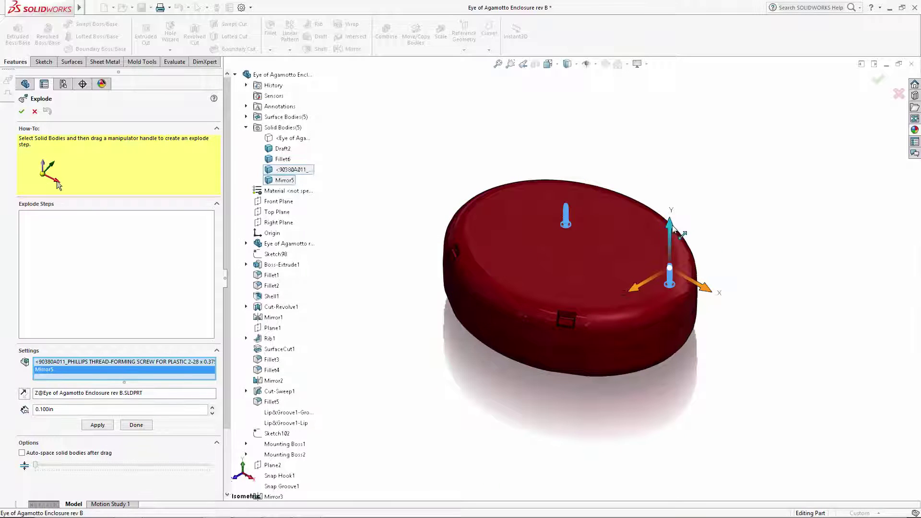
left_click_drag(671, 229, 680, 354)
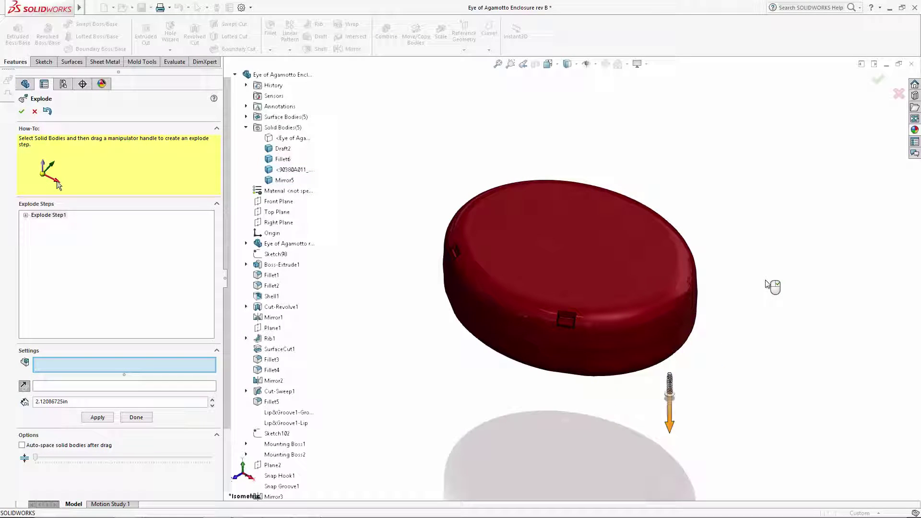
Lift top half Draft2 and the unhidden Eye of Agamotto body above the base, then accept.
left_click(608, 266)
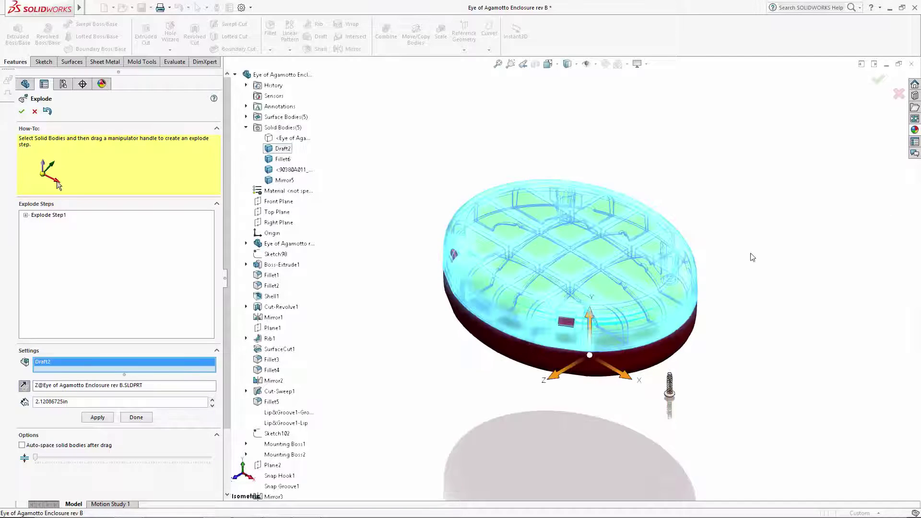
scroll(589, 314, "up", 3)
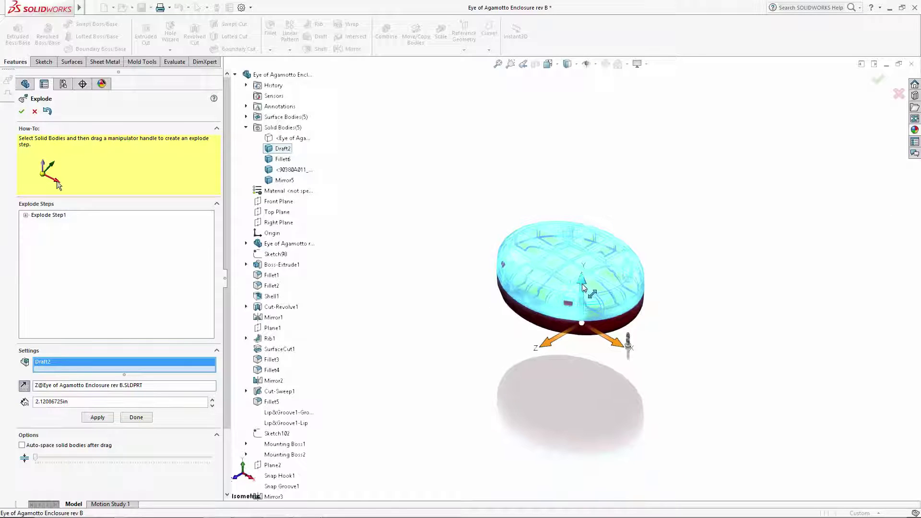
left_click_drag(583, 286, 575, 115)
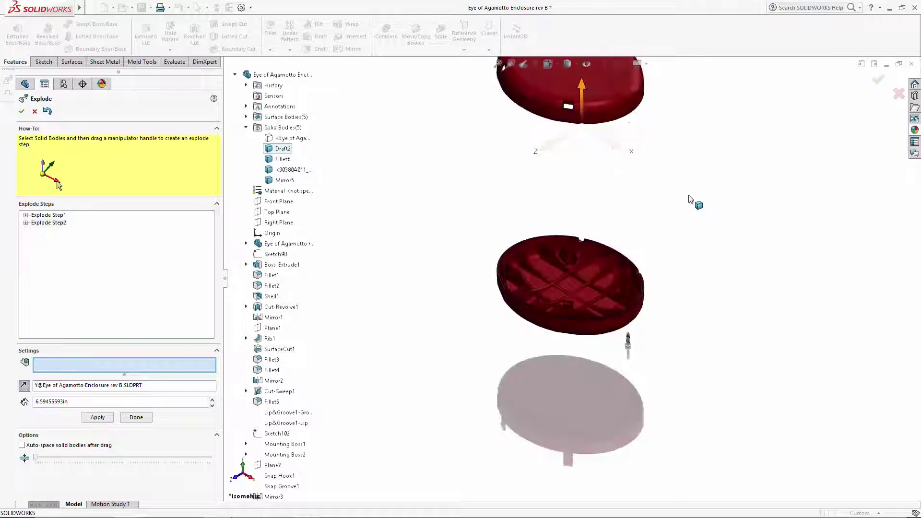
right_click(286, 138)
left_click(310, 154)
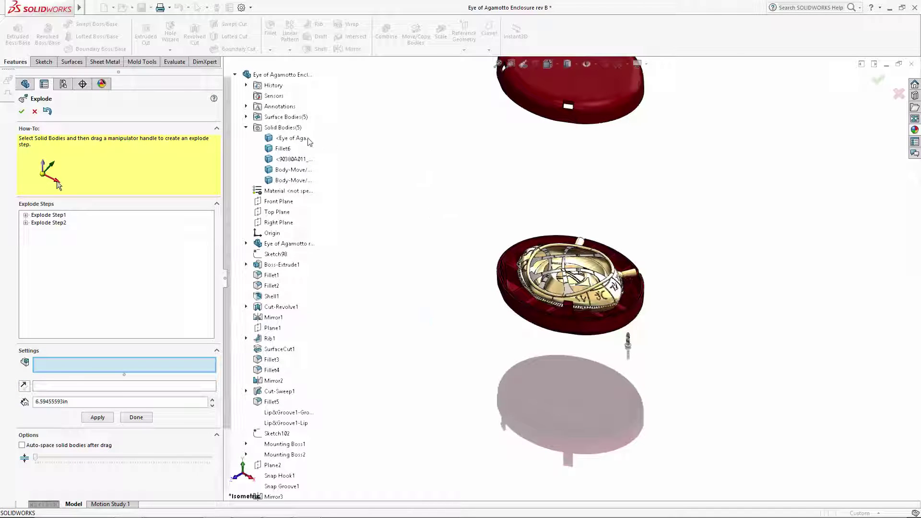
left_click(292, 138)
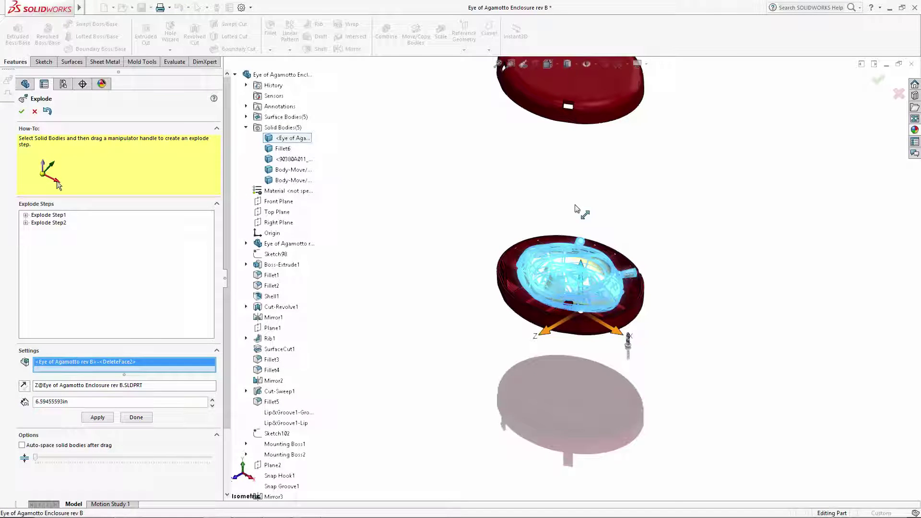
mouse_move(581, 266)
left_mouse_down()
mouse_move(579, 162)
mouse_move(582, 209)
left_mouse_up()
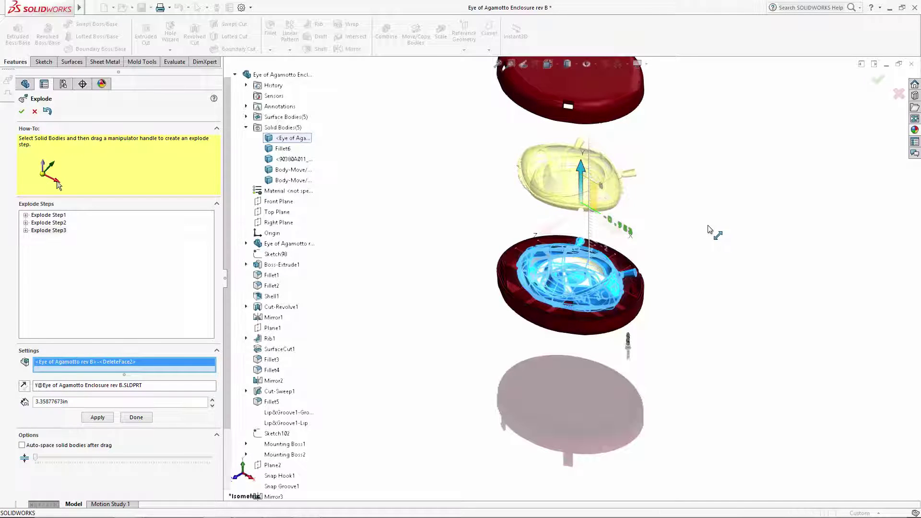
left_click(21, 111)
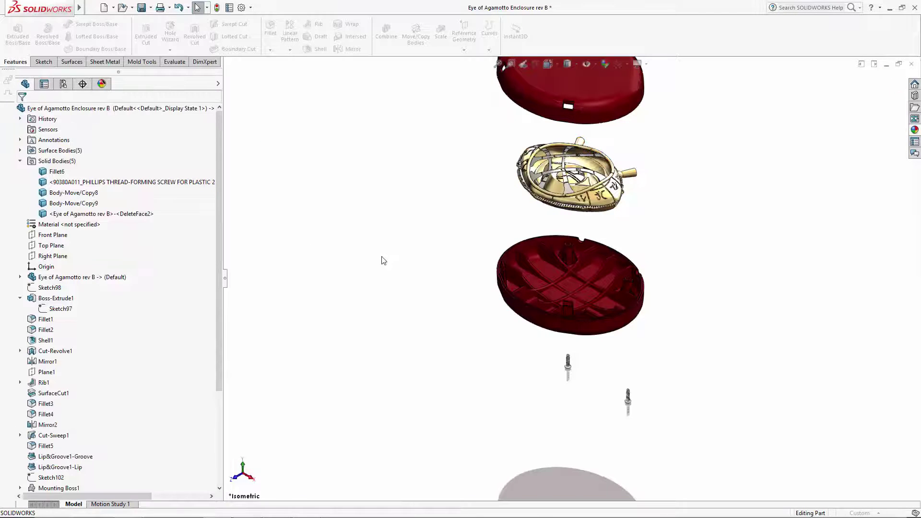
Fit the exploded model in view and start the 3DExplode1 explode line sketch.
key("f")
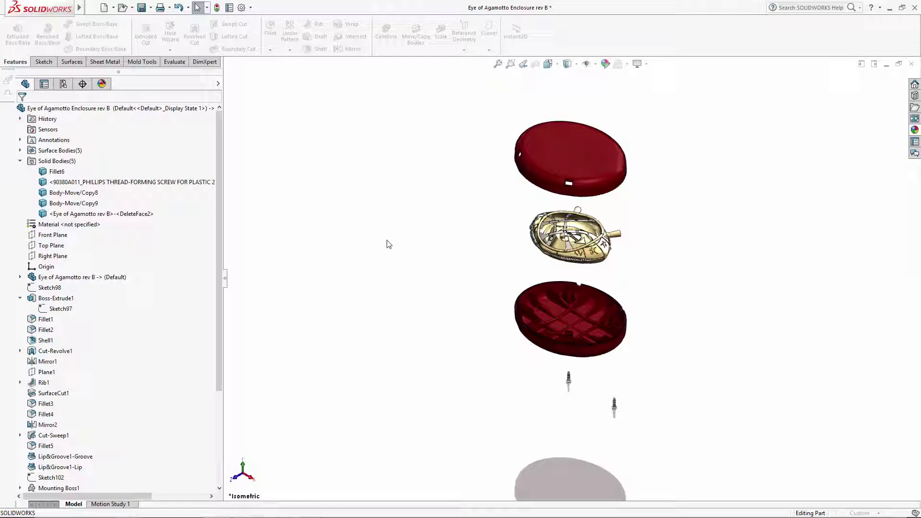
left_click(147, 8)
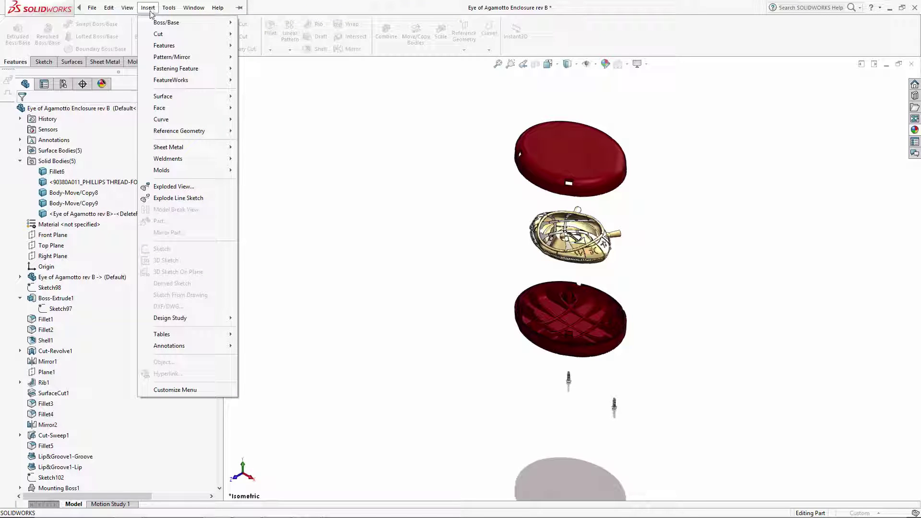
left_click(179, 198)
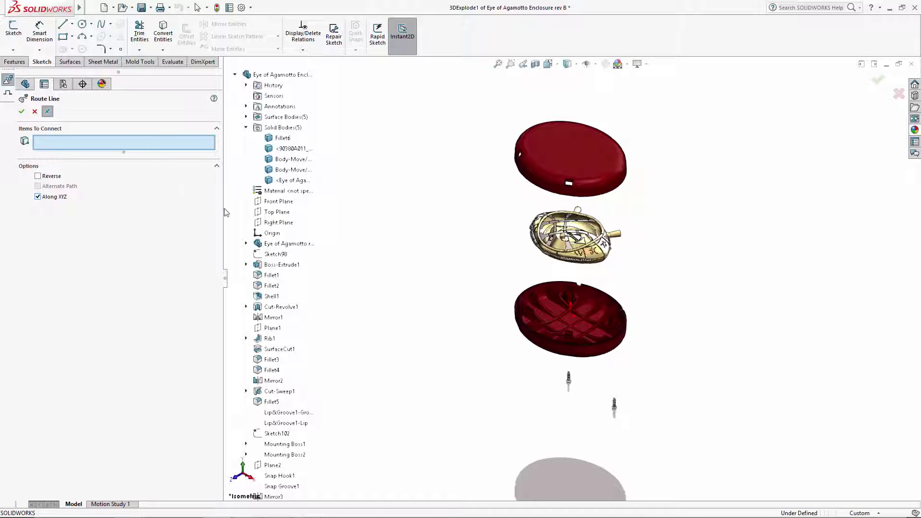
scroll(607, 381, "down", 4)
scroll(601, 363, "down", 4)
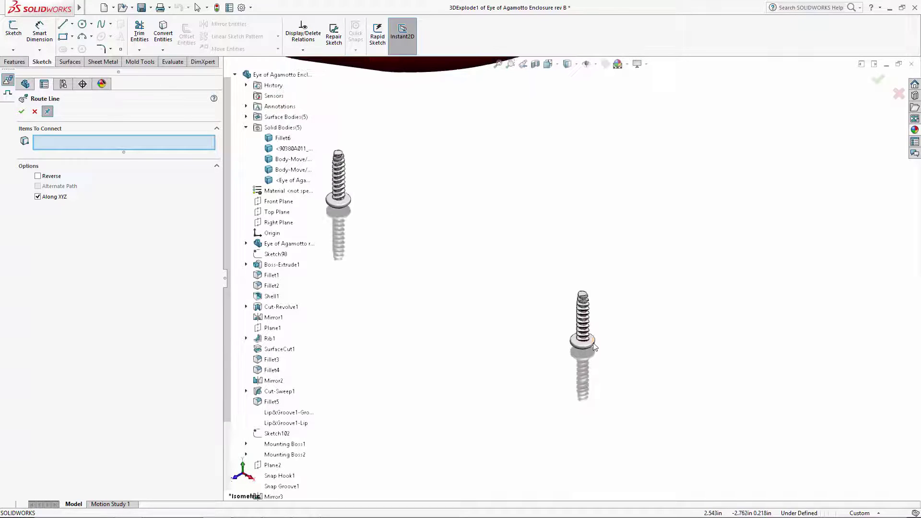
Draw a route line from the first screw edge to its mounting boss face.
left_click(594, 346)
scroll(597, 287, "up", 6)
middle_click_drag(590, 223, 572, 284)
scroll(590, 133, "down", 5)
scroll(581, 154, "down", 5)
scroll(555, 159, "down", 3)
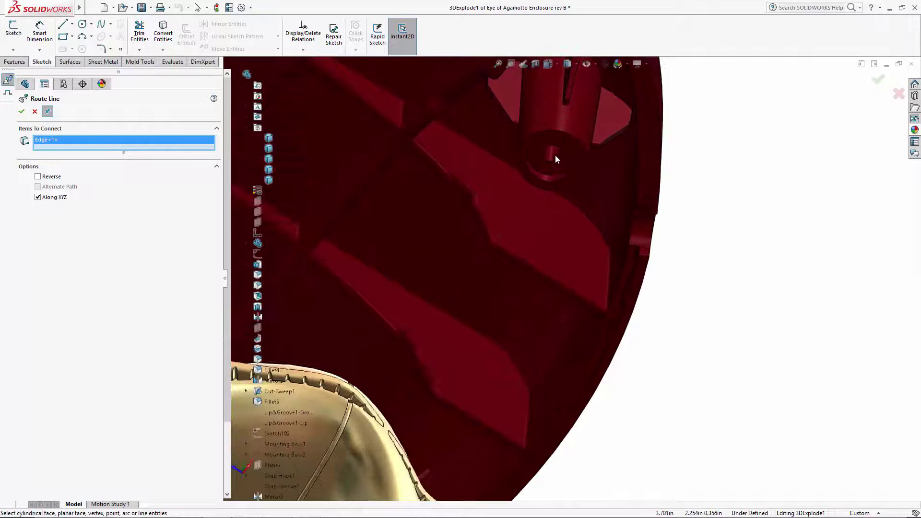
left_click(555, 158)
scroll(657, 257, "up", 8)
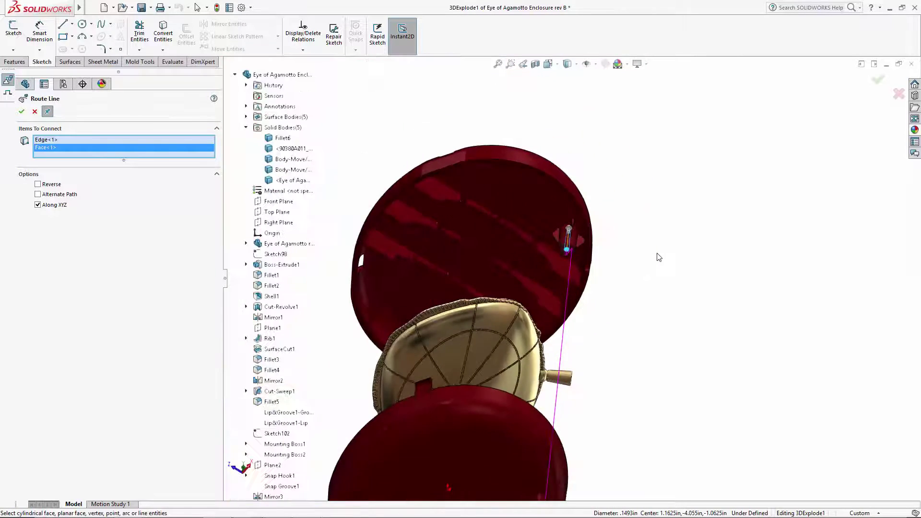
scroll(657, 257, "up", 4)
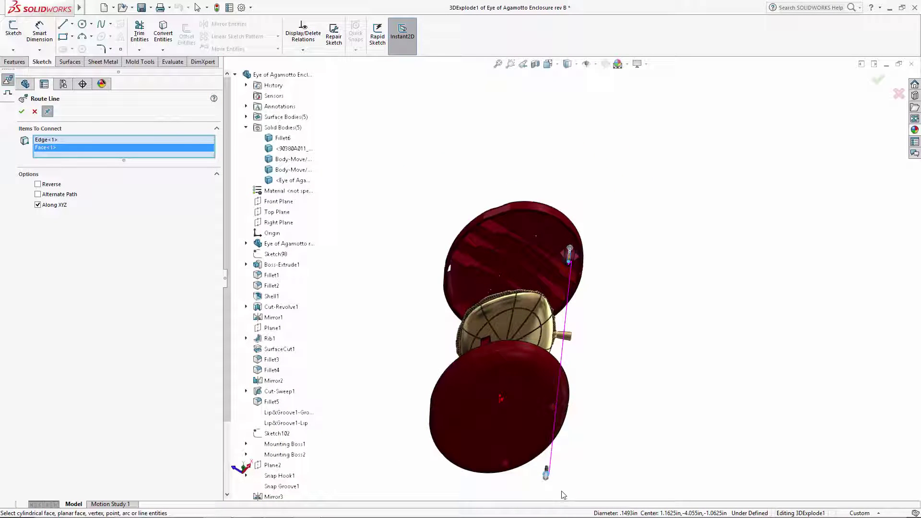
scroll(552, 495, "up", 3)
scroll(555, 414, "down", 8)
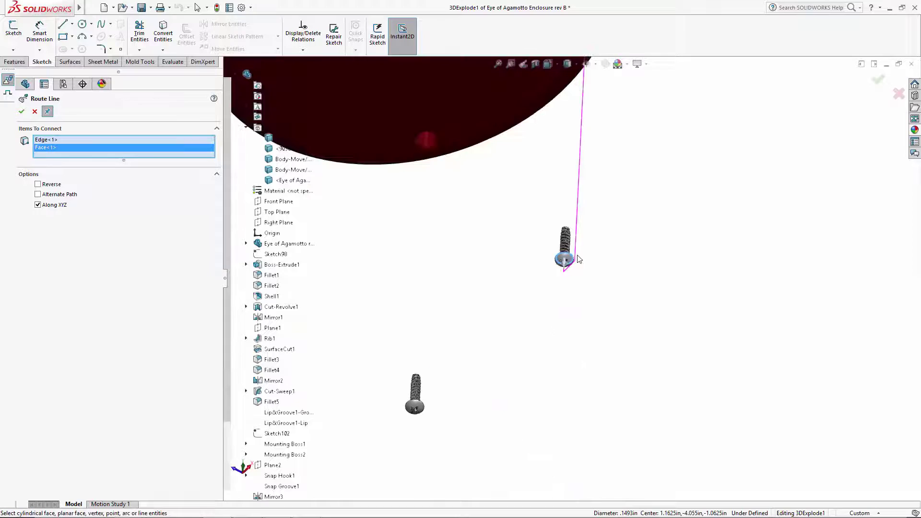
scroll(568, 273, "down", 4)
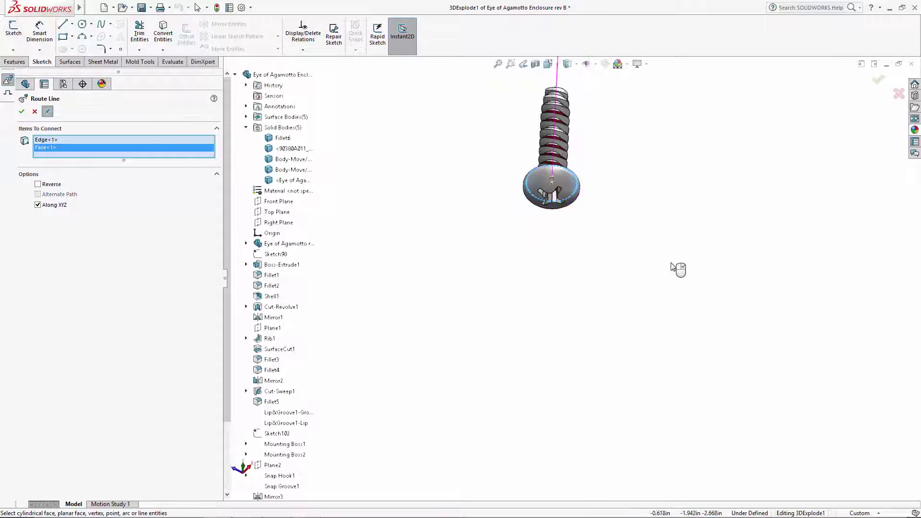
scroll(678, 270, "up", 6)
scroll(633, 266, "up", 4)
middle_click_drag(610, 209, 634, 315)
left_click(22, 112)
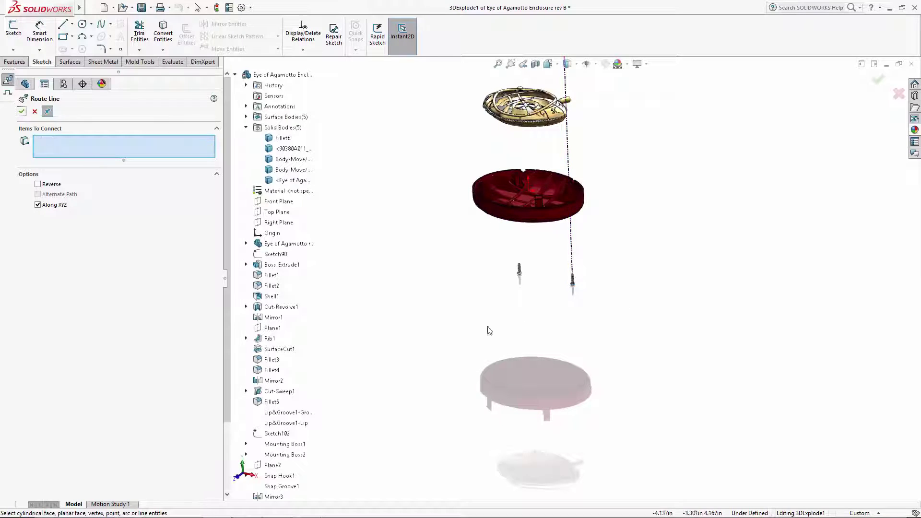
scroll(527, 279, "down", 5)
scroll(527, 280, "down", 5)
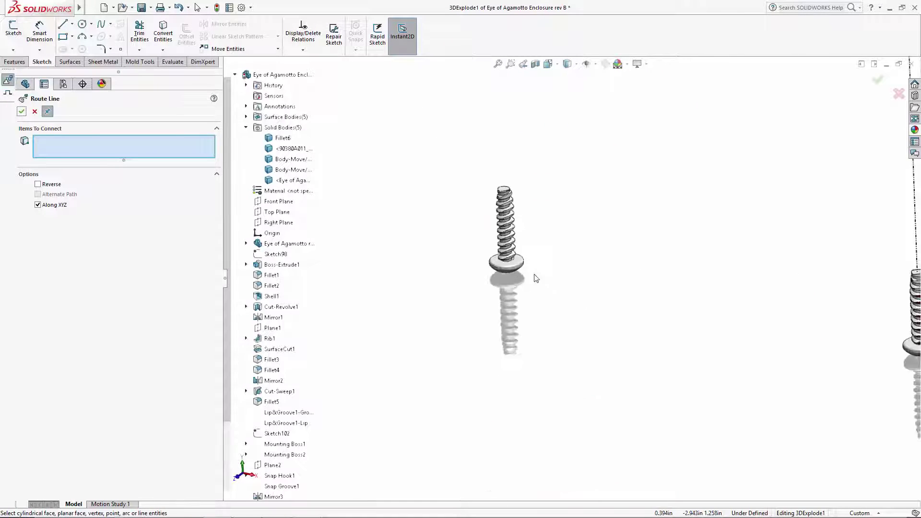
Draw a route line from the second screw head edge to its boss hole face.
left_click(522, 269)
scroll(554, 302, "up", 5)
scroll(590, 331, "up", 3)
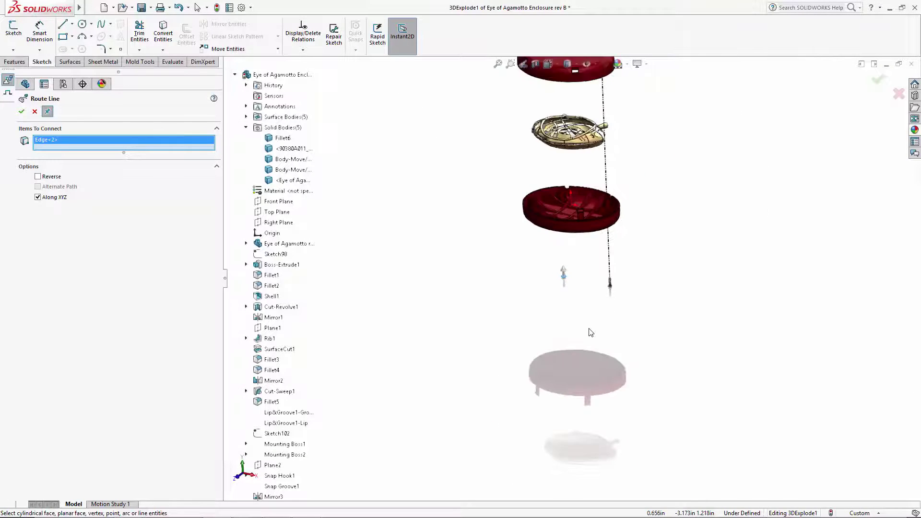
scroll(569, 188, "down", 5)
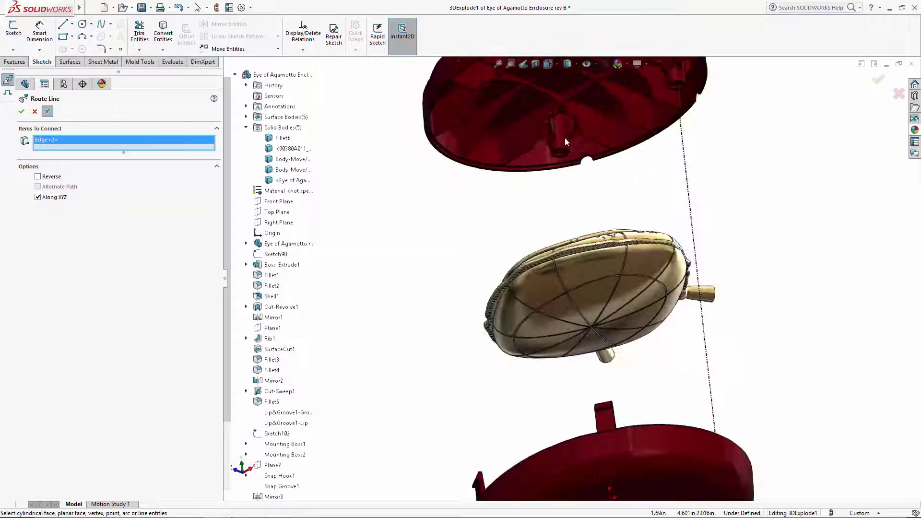
scroll(569, 189, "down", 4)
scroll(568, 189, "down", 3)
left_click(553, 229)
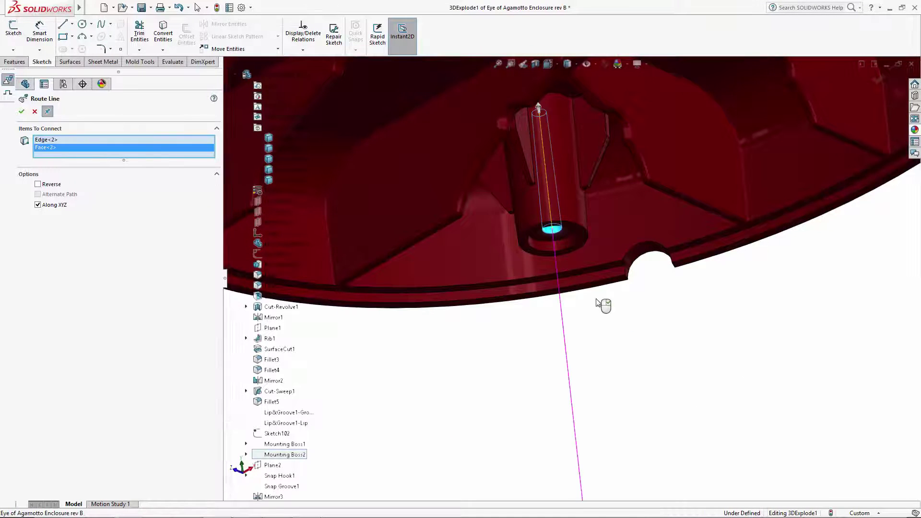
scroll(625, 335, "up", 3)
scroll(625, 334, "up", 5)
middle_click_drag(618, 329, 640, 295)
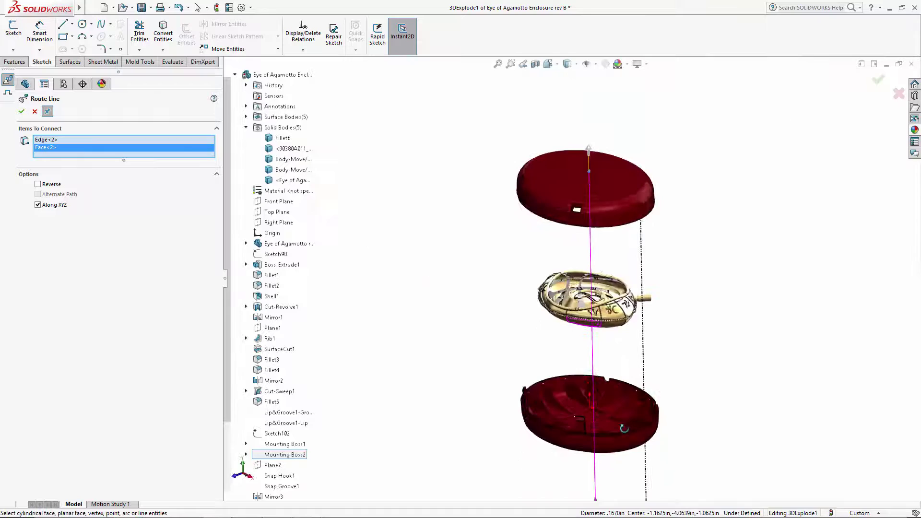
left_click(877, 78)
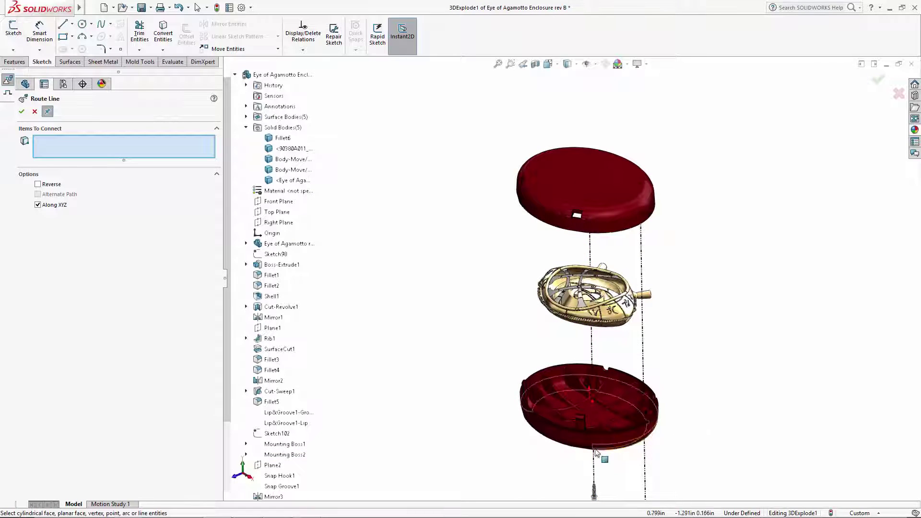
scroll(590, 403, "down", 6)
scroll(582, 397, "down", 4)
Add a dashed explode line from the lower half's rim corner to the top half's cutout corner.
left_click(565, 284)
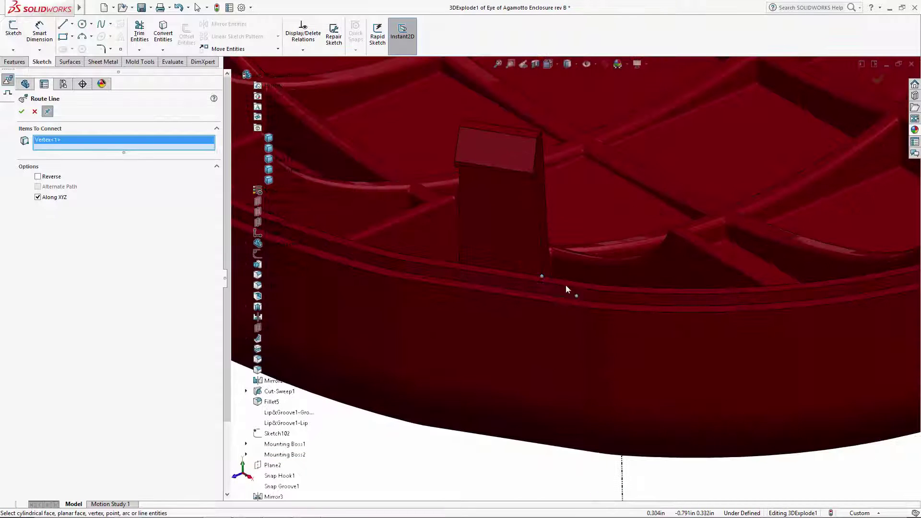
scroll(566, 284, "up", 5)
mouse_move(572, 290)
middle_mouse_down()
mouse_move(601, 166)
mouse_move(524, 153)
mouse_move(514, 96)
mouse_move(619, 202)
middle_mouse_up()
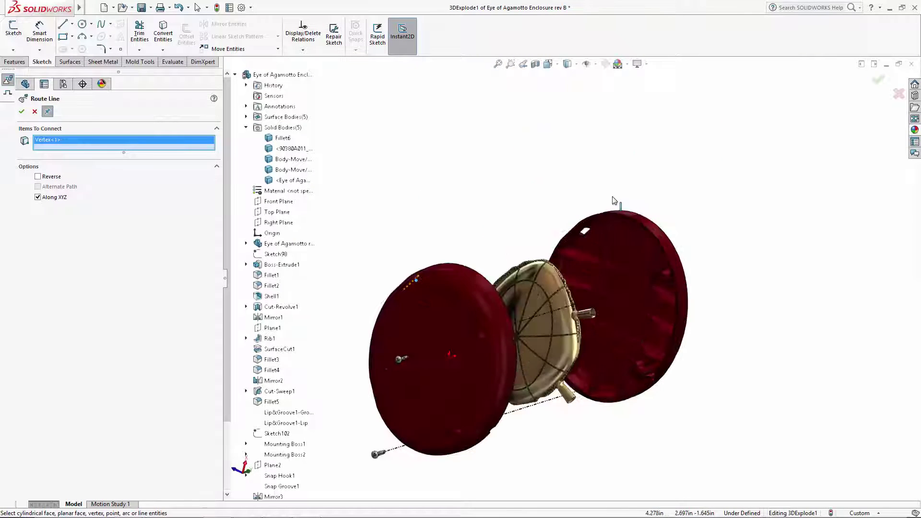
scroll(579, 255, "down", 6)
scroll(510, 345, "down", 4)
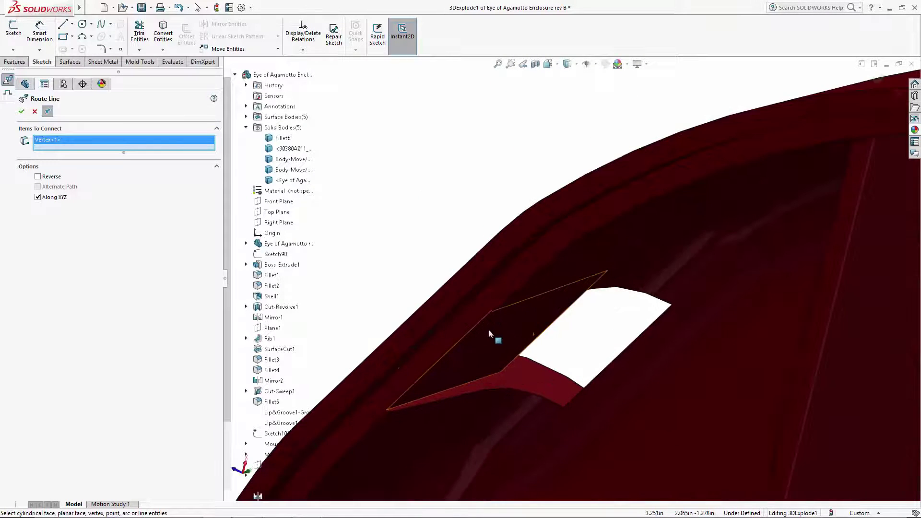
scroll(489, 329, "down", 4)
mouse_move(489, 328)
middle_mouse_down()
mouse_move(518, 303)
mouse_move(512, 313)
middle_mouse_up()
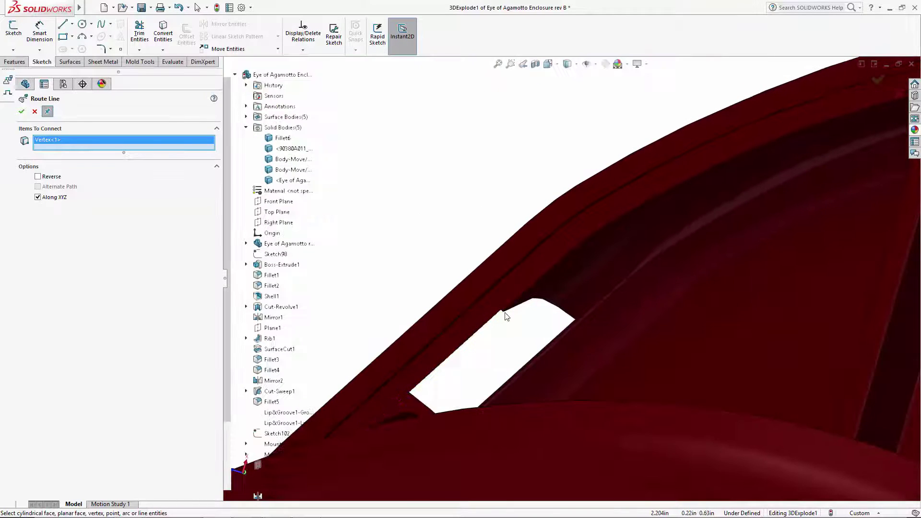
left_click(504, 313)
middle_click_drag(513, 347, 536, 303)
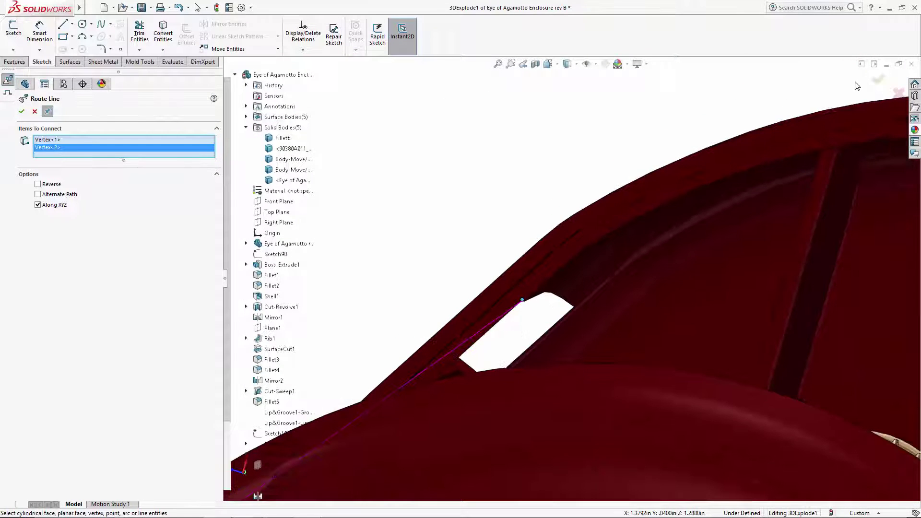
left_click(878, 79)
Add a second explode line from a lower-half corner to the top half's cutout corner.
mouse_move(482, 207)
middle_mouse_down()
mouse_move(449, 195)
mouse_move(467, 288)
middle_mouse_up()
left_click(465, 377)
mouse_move(396, 287)
middle_mouse_down()
mouse_move(441, 261)
mouse_move(594, 507)
middle_mouse_up()
scroll(441, 261, "down", 5)
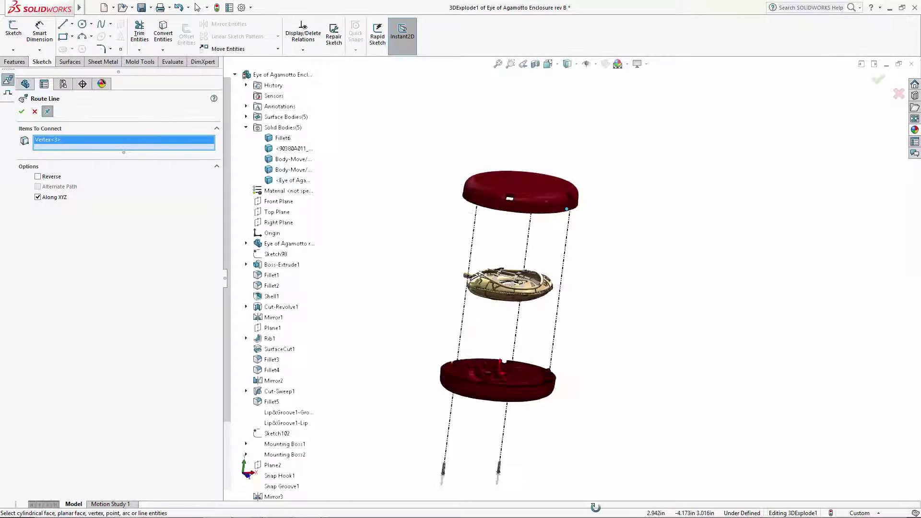
scroll(544, 380, "up", 4)
scroll(561, 331, "up", 4)
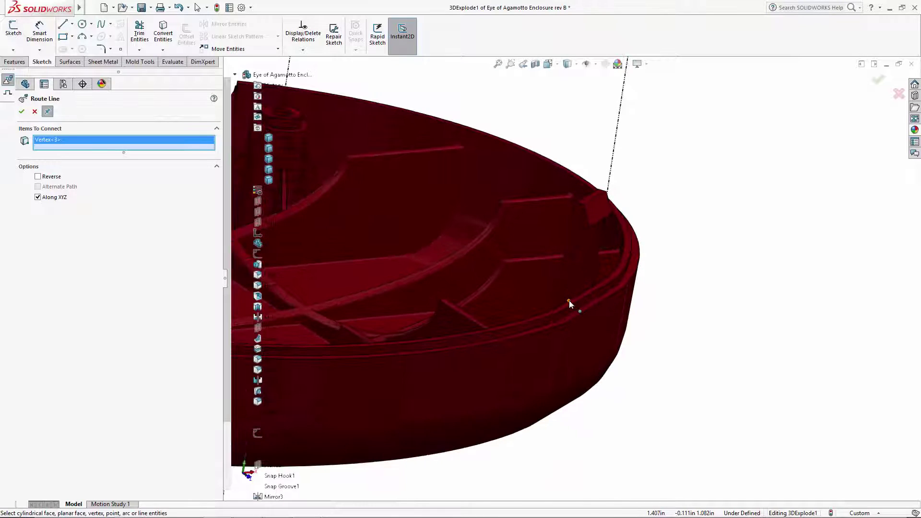
left_click(569, 301)
key("Escape")
middle_click_drag(723, 259, 664, 295)
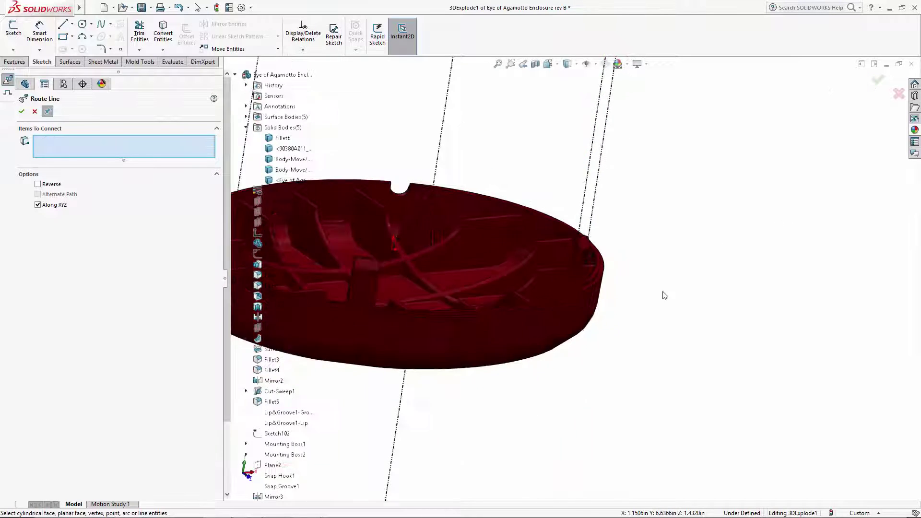
scroll(431, 274, "up", 4)
scroll(392, 284, "up", 3)
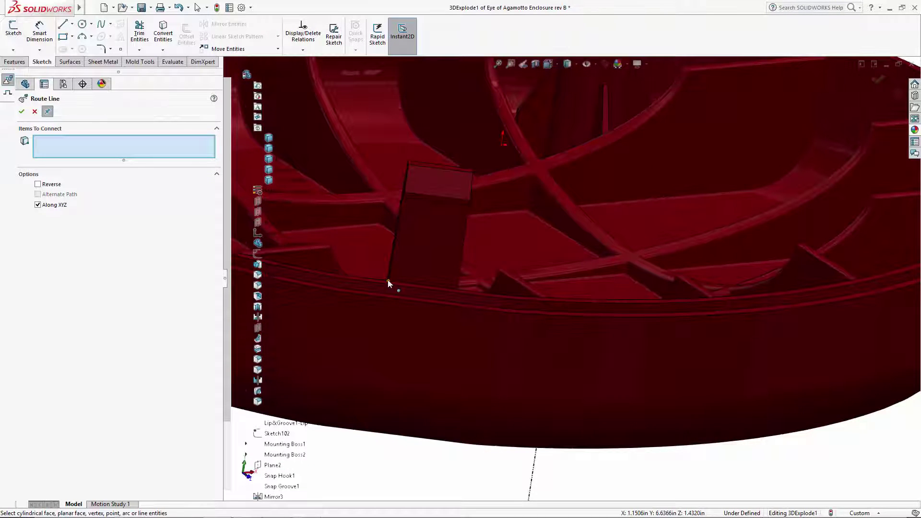
left_click(388, 283)
key("f")
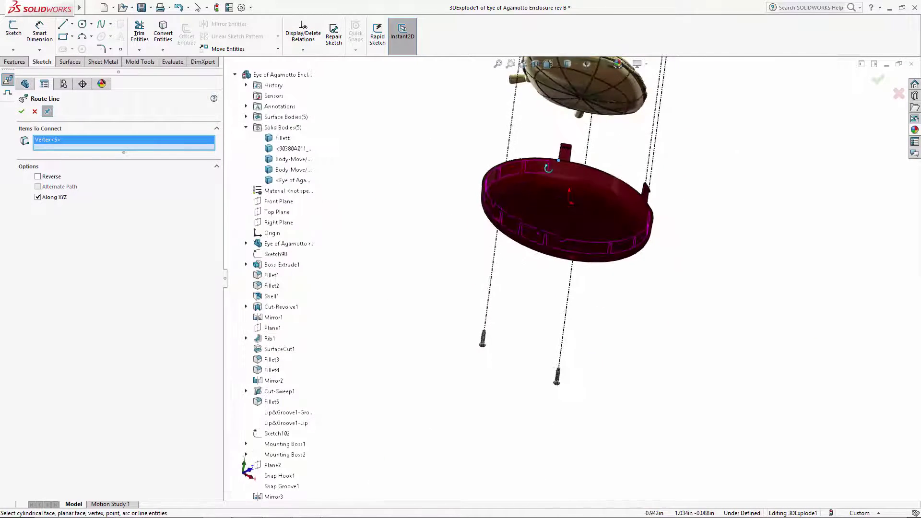
scroll(533, 220, "down", 4)
scroll(576, 194, "up", 5)
scroll(605, 217, "up", 3)
middle_click_drag(604, 218, 723, 111)
scroll(695, 245, "up", 3)
scroll(663, 243, "up", 5)
scroll(648, 245, "up", 2)
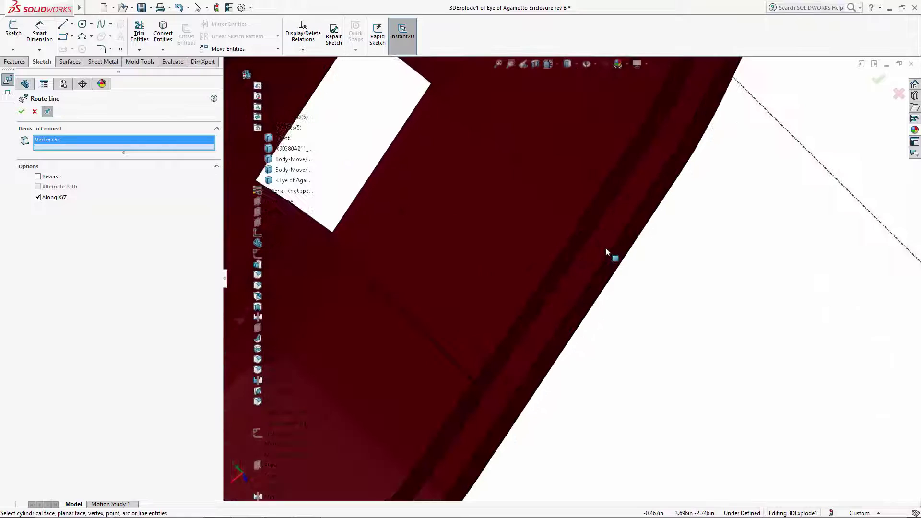
left_click(580, 232)
scroll(641, 266, "down", 2)
left_click(878, 79)
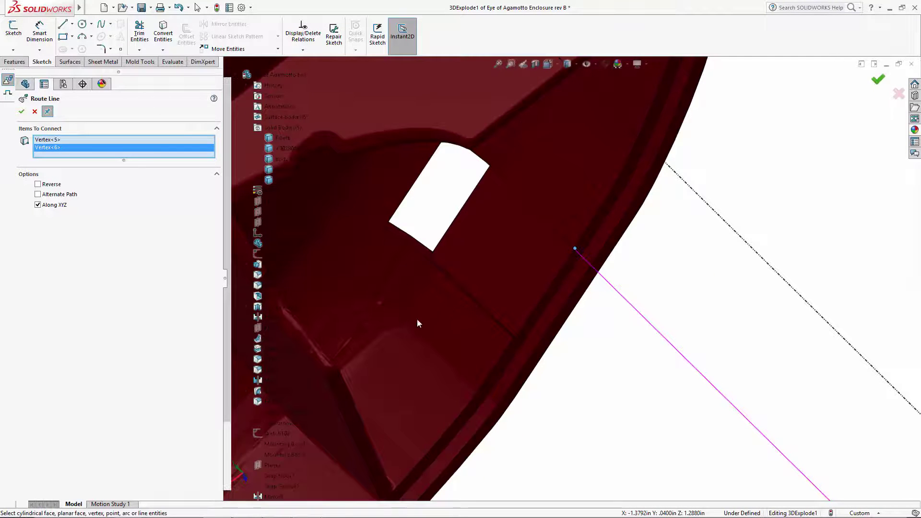
Add a last line from the top half to the lower half's wall, then close the explode sketch.
left_click(515, 337)
scroll(604, 381, "down", 5)
scroll(605, 387, "down", 2)
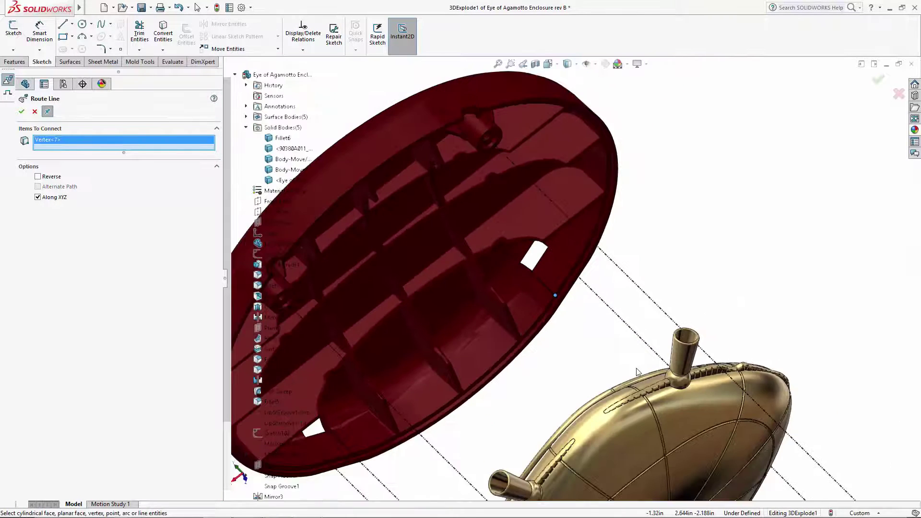
middle_click_drag(606, 387, 504, 405)
scroll(504, 405, "down", 4)
scroll(561, 412, "down", 3)
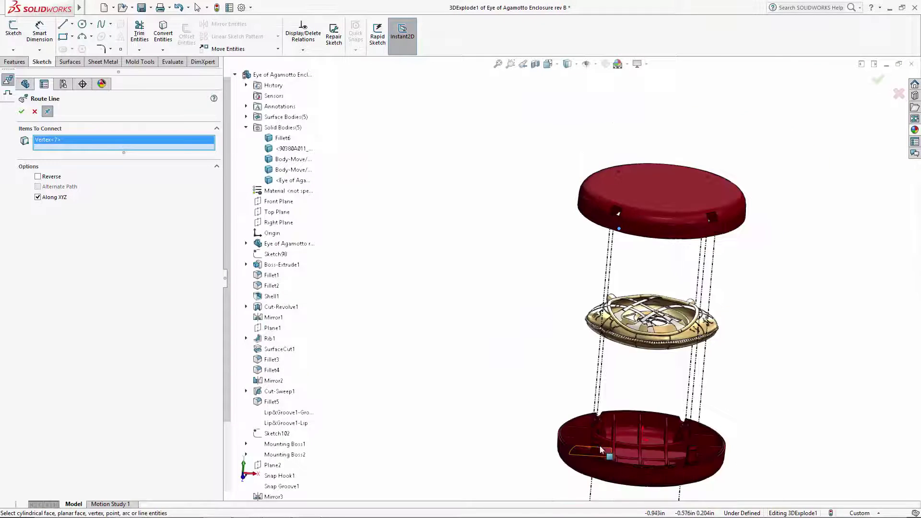
scroll(619, 446, "up", 4)
scroll(590, 360, "up", 5)
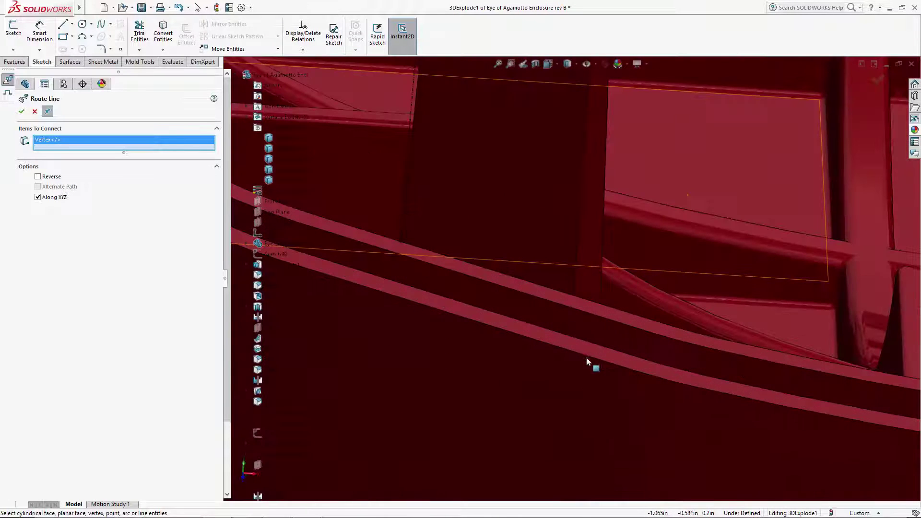
left_click(573, 294)
scroll(587, 309, "down", 5)
scroll(587, 310, "down", 6)
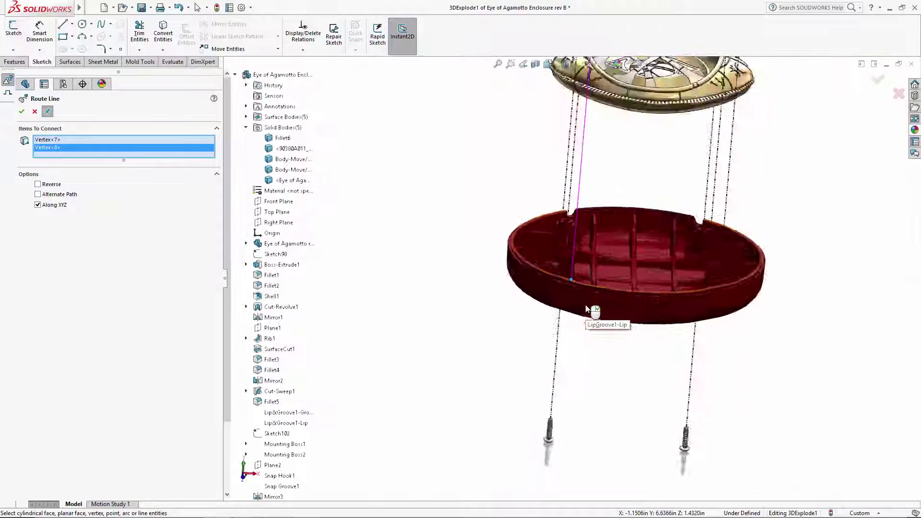
scroll(587, 309, "down", 3)
right_click(791, 249)
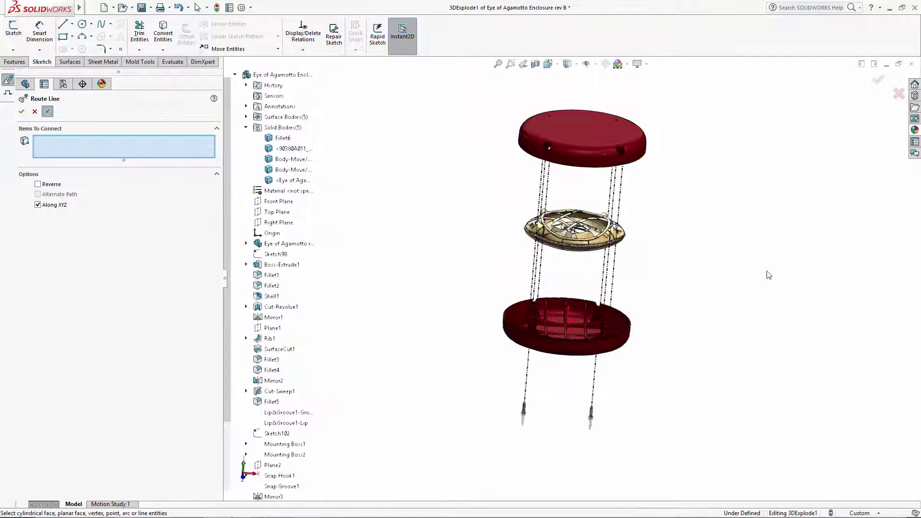
mouse_move(792, 250)
middle_mouse_down()
mouse_move(733, 250)
mouse_move(712, 266)
mouse_move(722, 299)
middle_mouse_up()
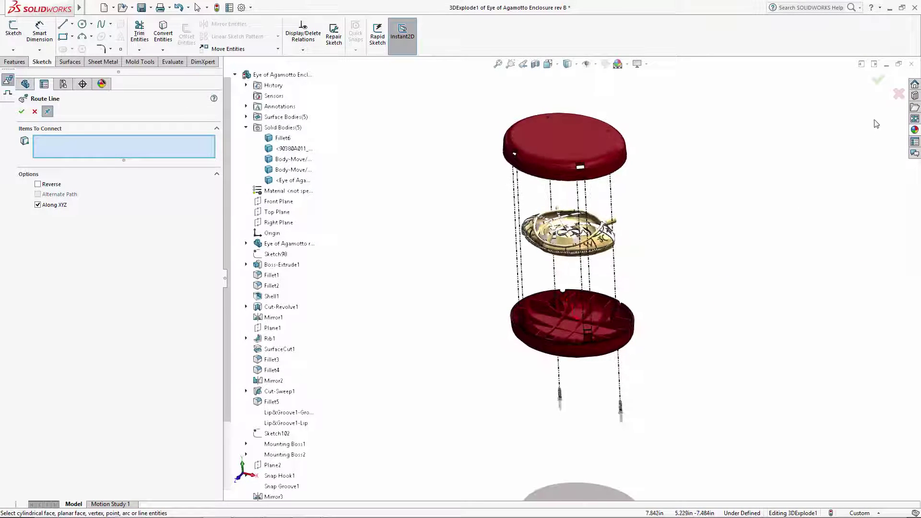
left_click(877, 81)
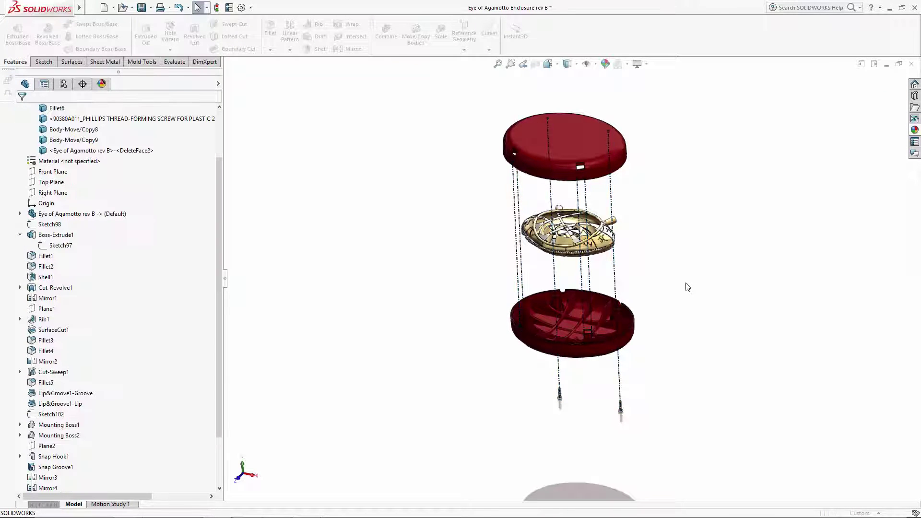
Set the exploded enclosure with its dashed explode lines to the Isometric view orientation.
left_click(572, 63)
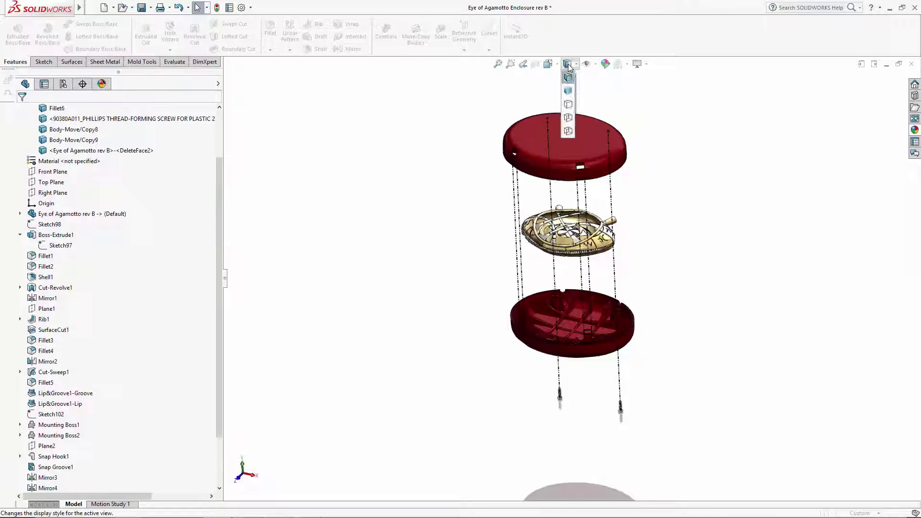
left_click(602, 91)
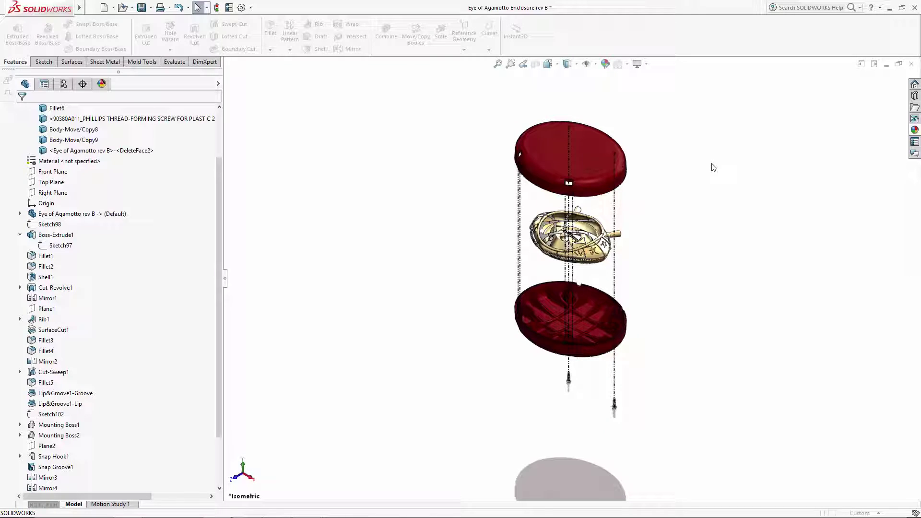